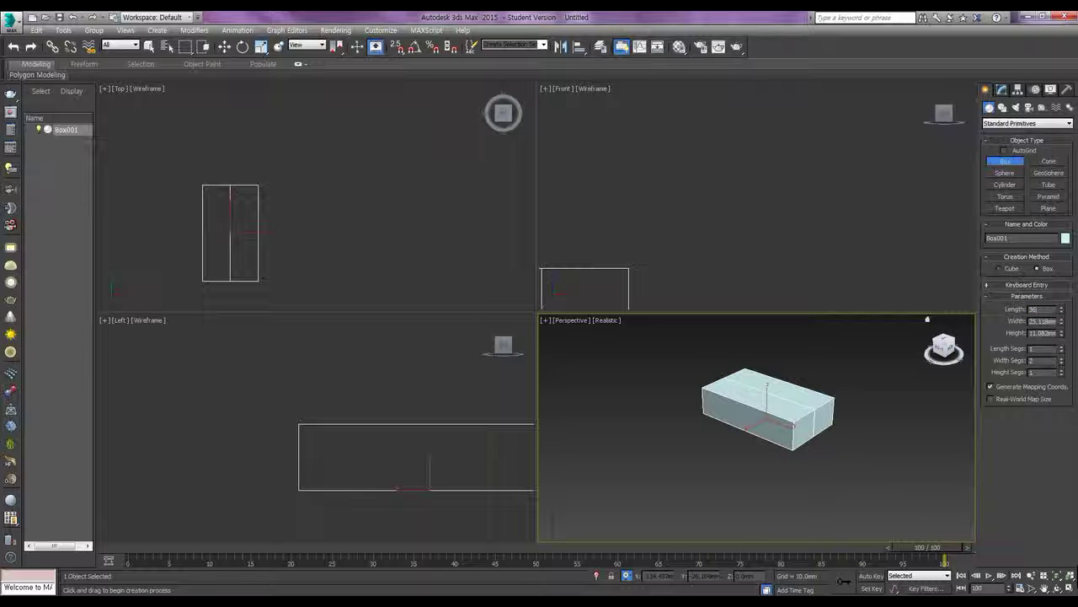
# Set the box's width to 24 mm and height to 11 mm, with a single length segment and a single width segment.
pyautogui.write('24')
pyautogui.press('Tab')
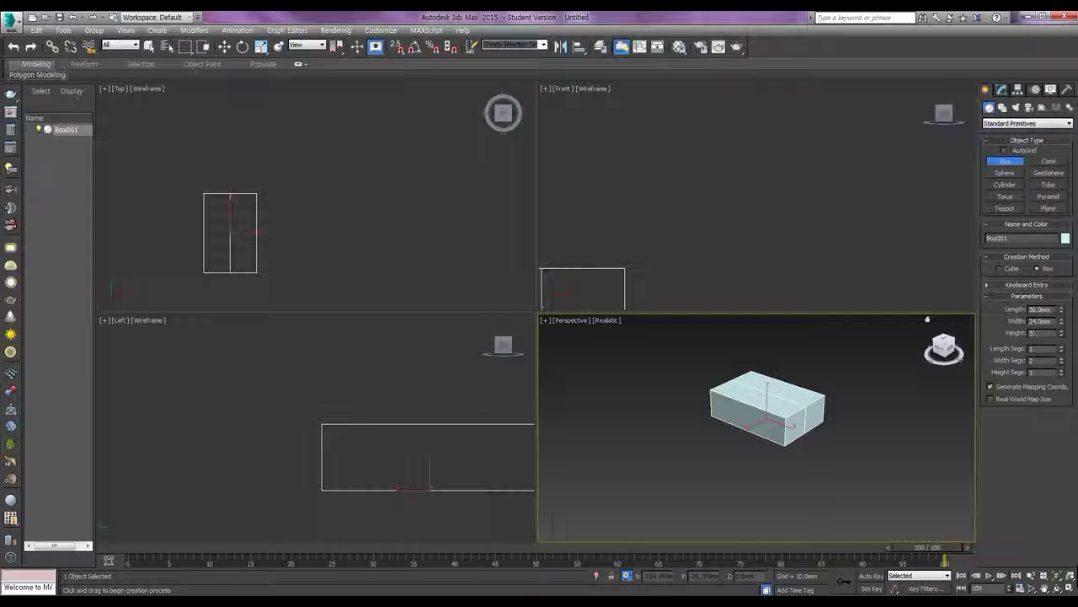
pyautogui.write('11')
pyautogui.press('Tab')
pyautogui.press('Tab')
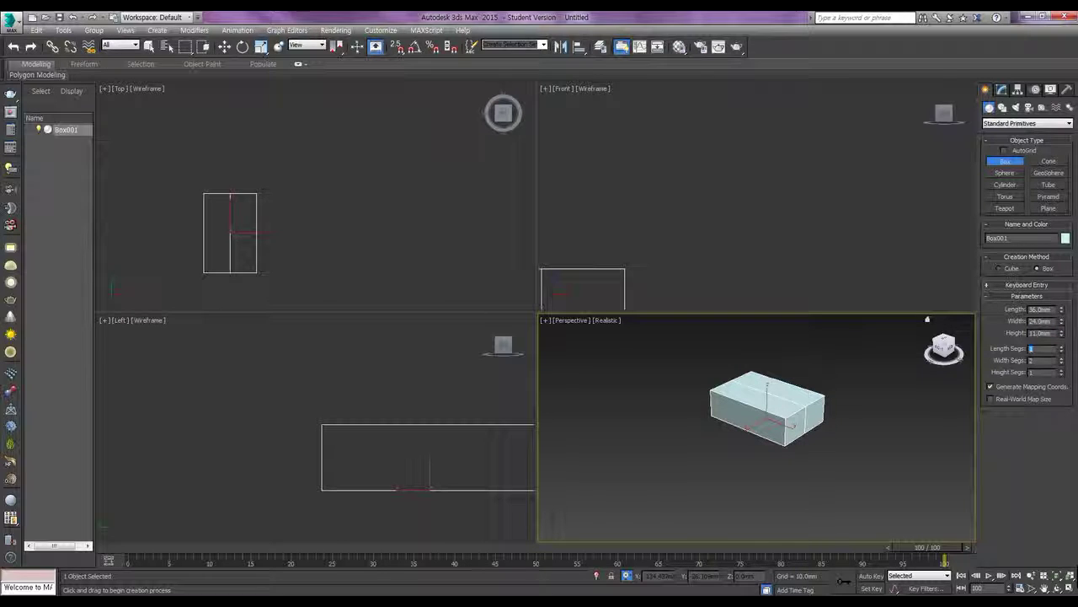
pyautogui.write('1')
pyautogui.press('Tab')
pyautogui.scroll(5, 785, 421)
pyautogui.press('w')
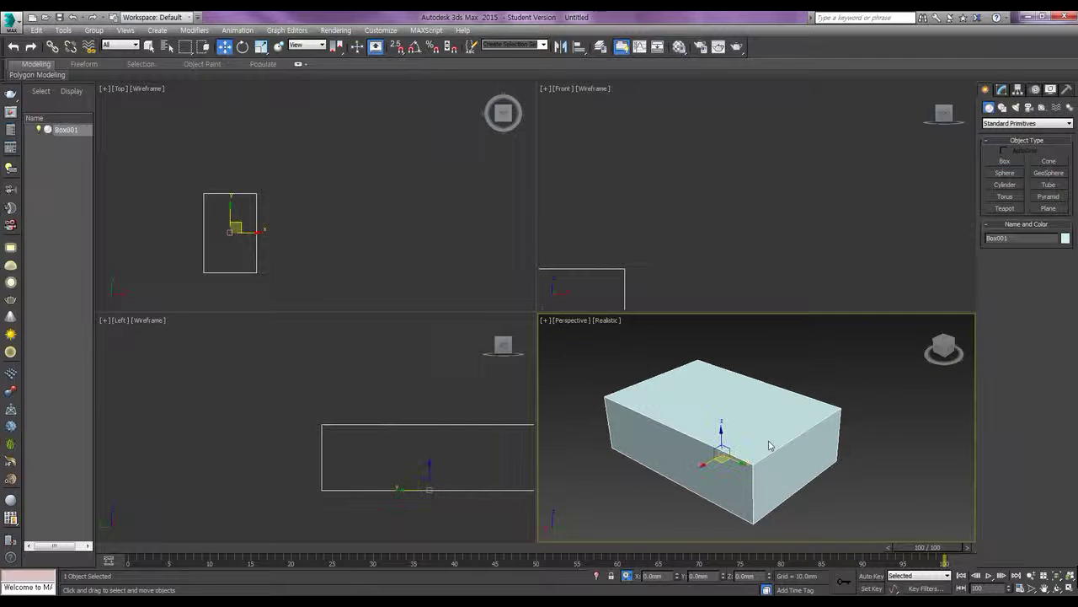
# Convert the box to an Editable Poly.
pyautogui.rightClick(768, 439)
pyautogui.moveTo(867, 536)
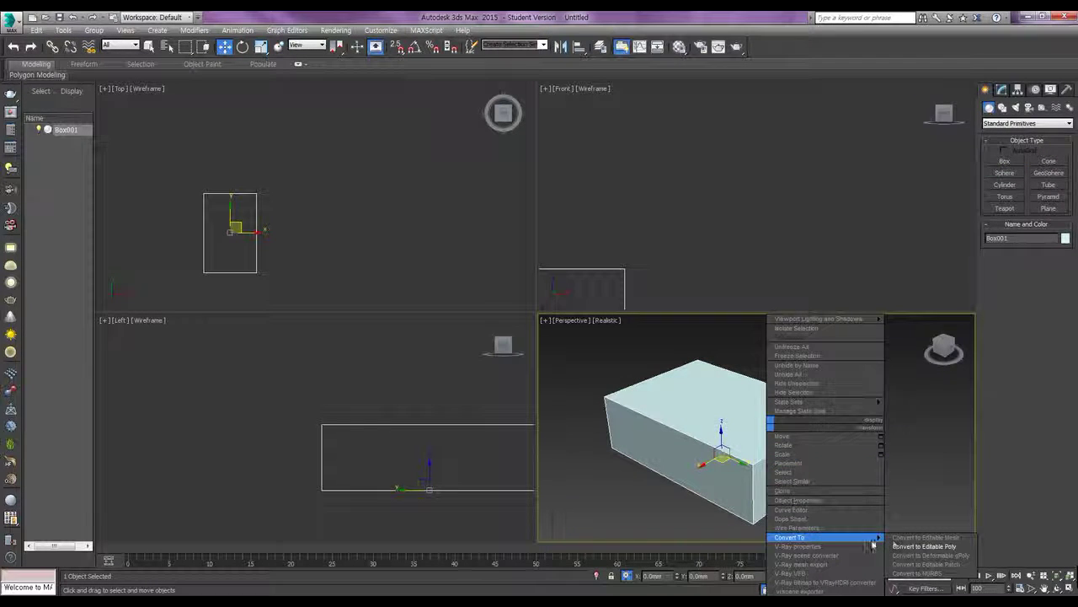
pyautogui.click(925, 545)
pyautogui.moveTo(809, 468); pyautogui.dragTo(844, 460, button='middle')
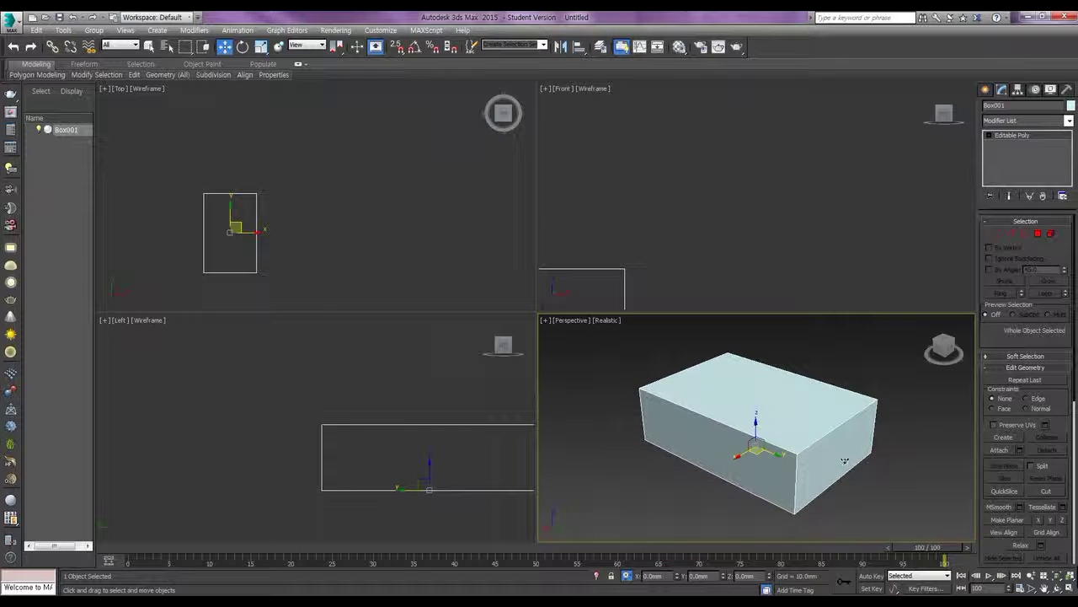
# Extrude the box's long side polygon that faces the Left view outward by 8 mm.
pyautogui.click(1037, 234)
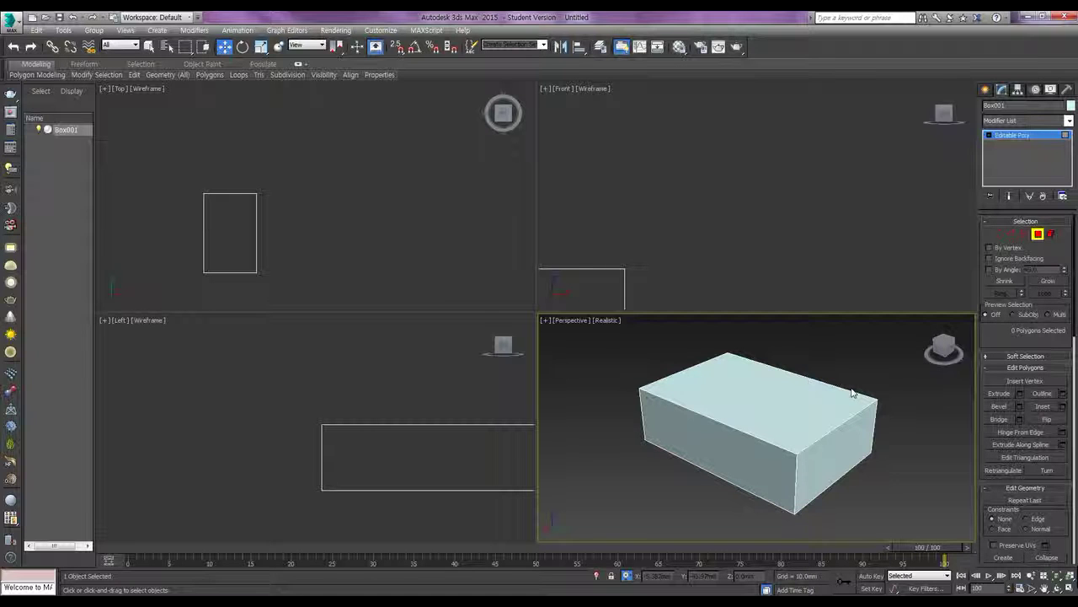
pyautogui.keyDown('alt'); pyautogui.moveTo(852, 393); pyautogui.dragTo(836, 396, button='middle'); pyautogui.keyUp('alt')
pyautogui.click(825, 421)
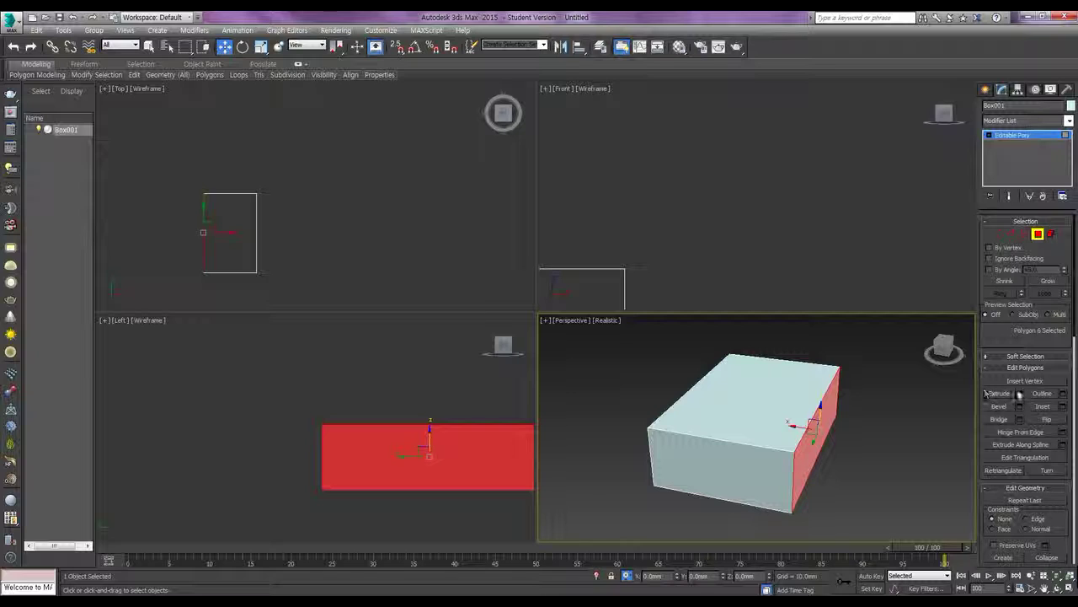
pyautogui.click(1020, 394)
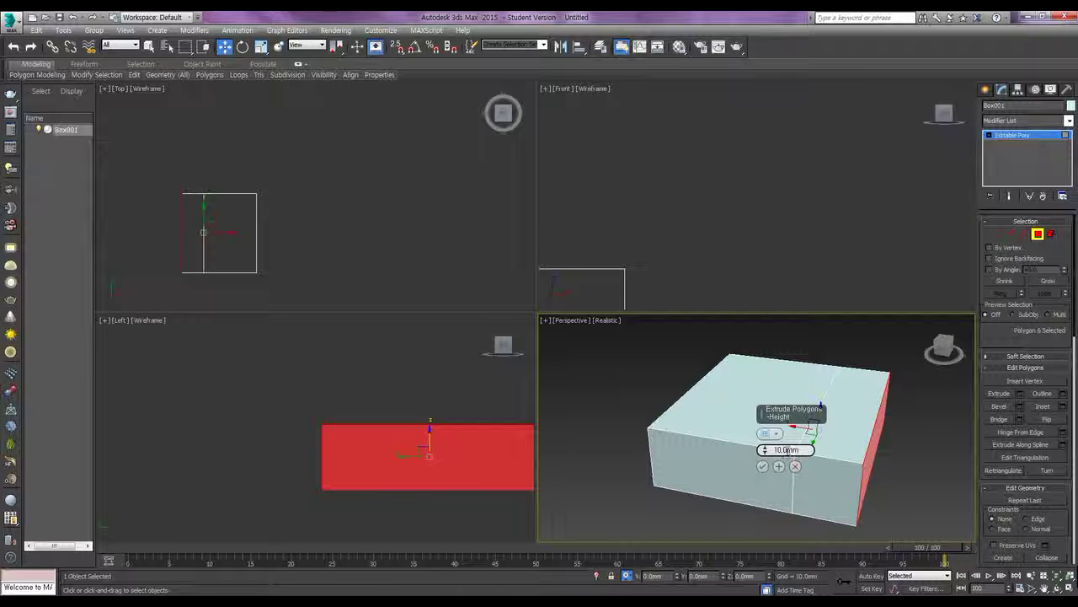
pyautogui.press('Return')
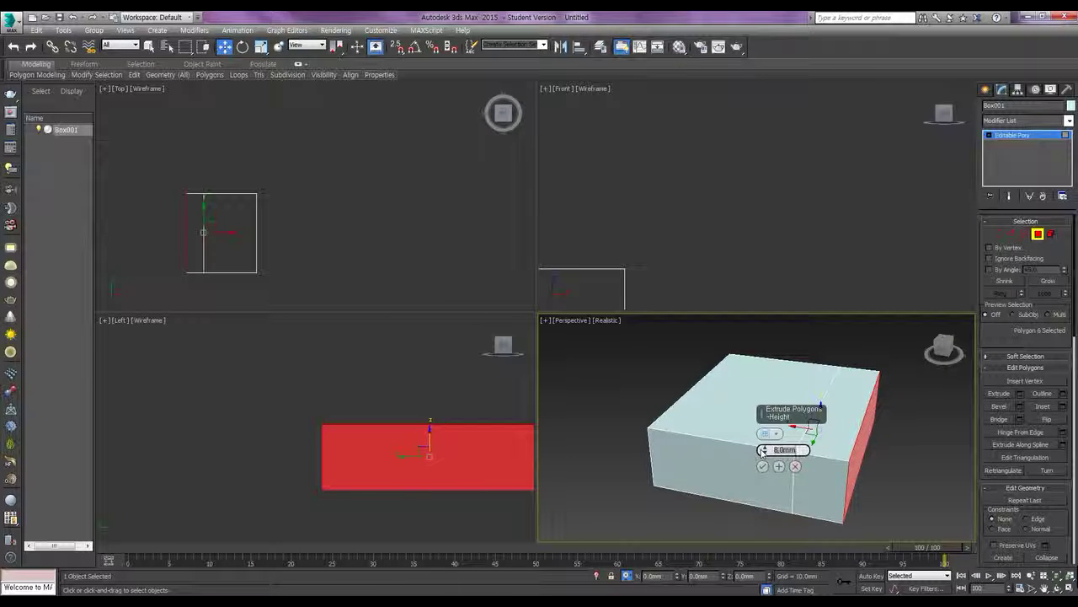
pyautogui.click(763, 466)
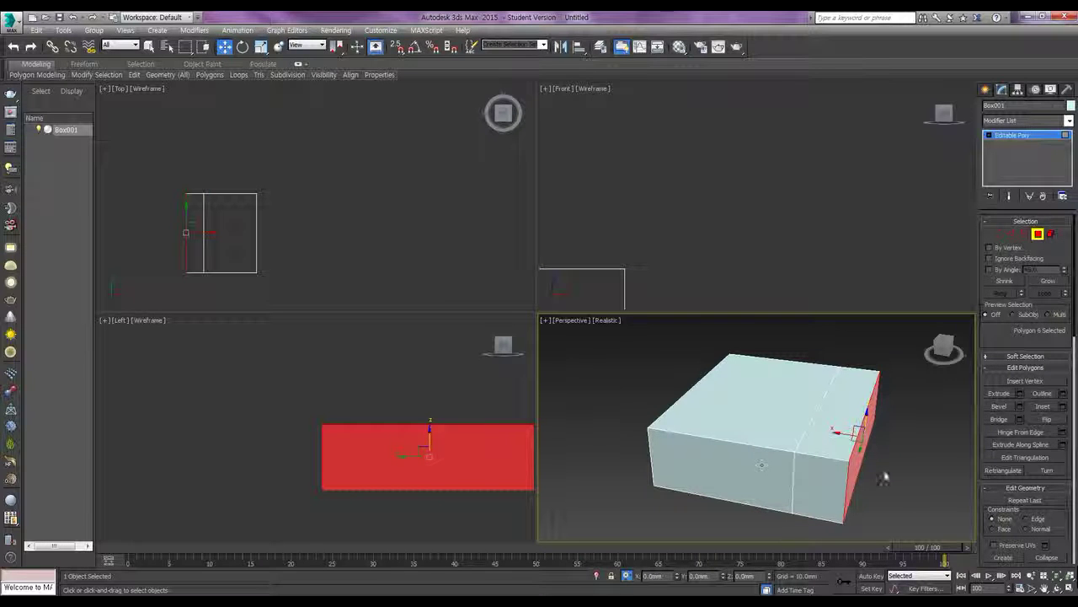
# Extrude the top polygon of the newly added 8 mm strip upward by 14 mm to form an upright back.
pyautogui.moveTo(901, 479); pyautogui.dragTo(909, 474, button='middle')
pyautogui.click(830, 424)
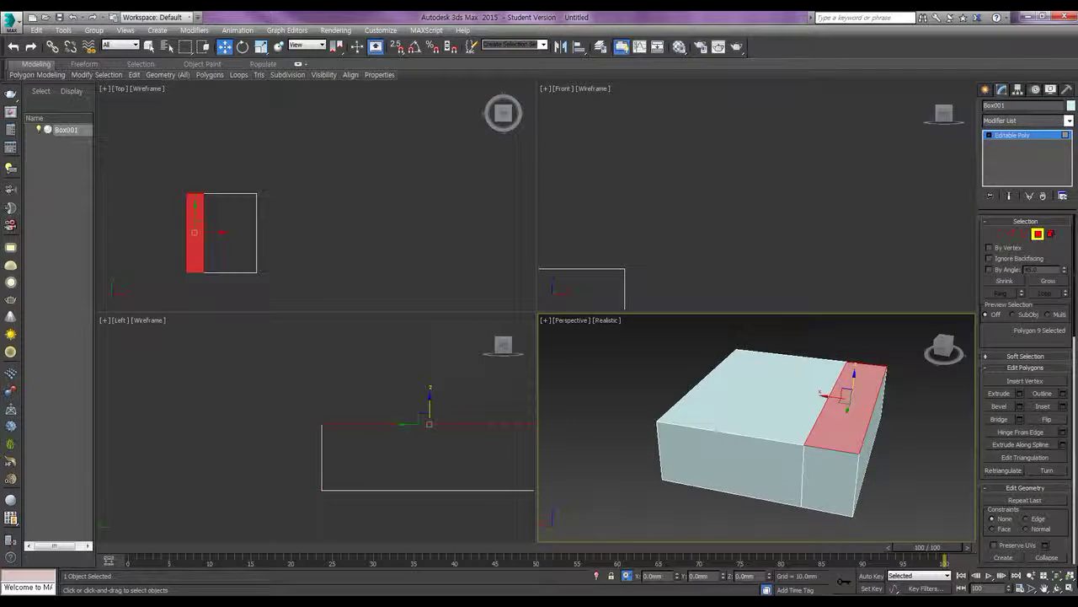
pyautogui.keyDown('alt'); pyautogui.moveTo(692, 430); pyautogui.dragTo(775, 432, button='middle'); pyautogui.keyUp('alt')
pyautogui.click(1019, 394)
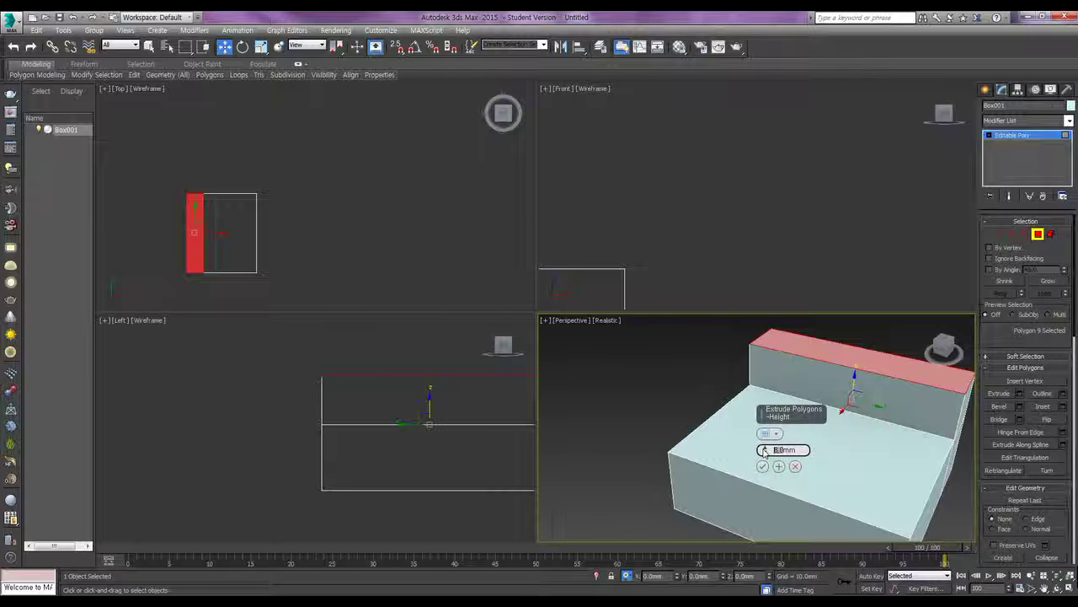
pyautogui.write('1')
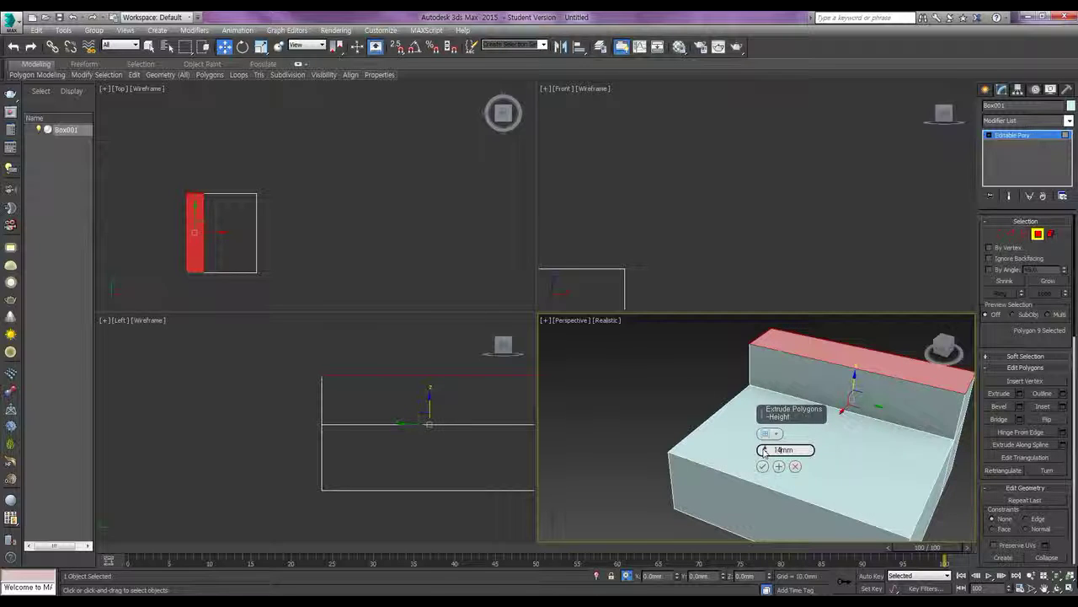
pyautogui.write('4')
pyautogui.press('Return')
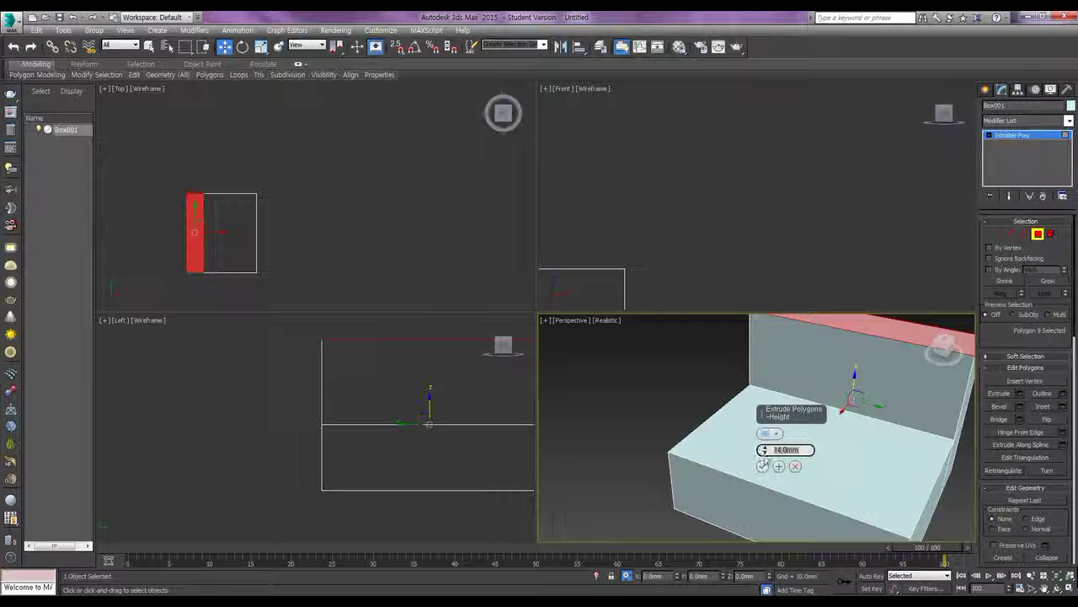
pyautogui.click(763, 466)
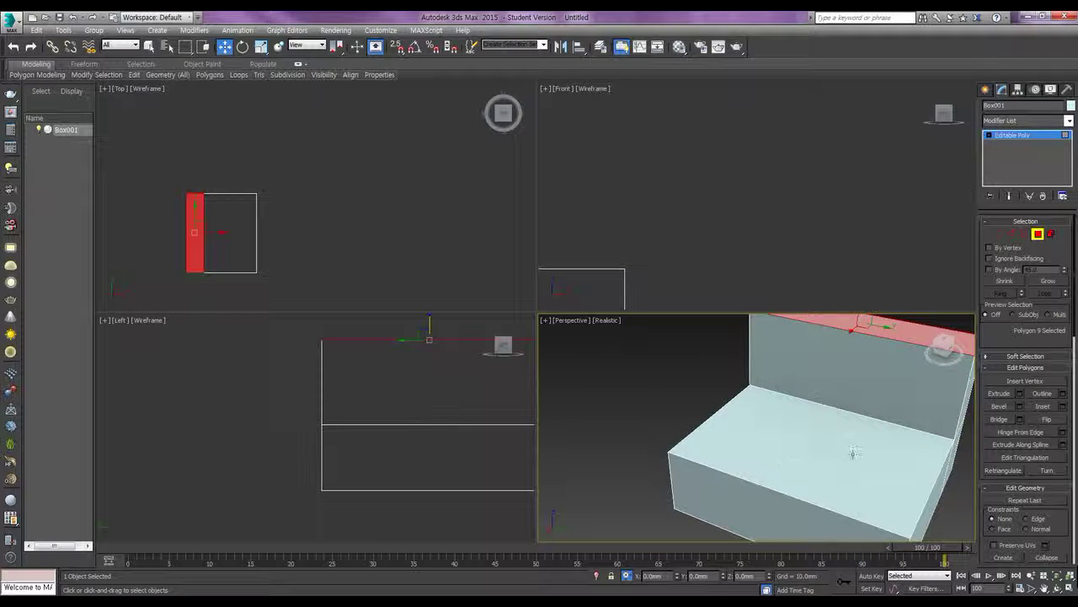
# Select all three polygons on each end of the L-shaped body and extrude the six of them outward by 12 mm.
pyautogui.keyDown('alt'); pyautogui.moveTo(852, 449); pyautogui.dragTo(761, 433, button='middle'); pyautogui.keyUp('alt')
pyautogui.click(935, 448)
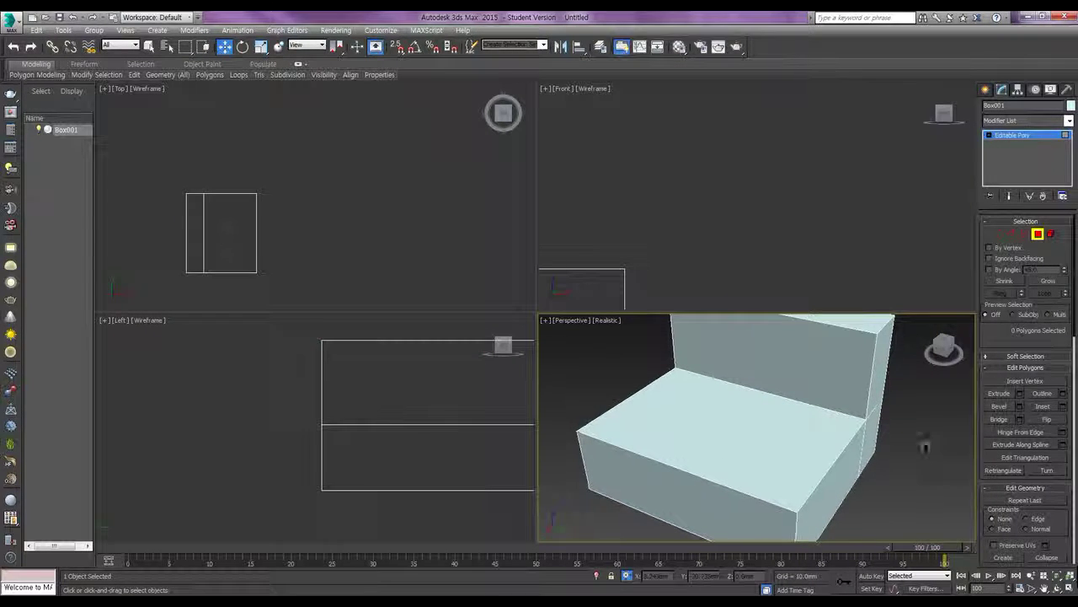
pyautogui.scroll(-3, 927, 443)
pyautogui.moveTo(926, 444); pyautogui.dragTo(887, 426, button='middle')
pyautogui.click(871, 396)
pyautogui.keyDown('ctrl'); pyautogui.click(859, 434); pyautogui.keyUp('ctrl')
pyautogui.keyDown('ctrl'); pyautogui.click(838, 459); pyautogui.keyUp('ctrl')
pyautogui.keyDown('alt'); pyautogui.moveTo(838, 455); pyautogui.dragTo(797, 436, button='middle'); pyautogui.keyUp('alt')
pyautogui.keyDown('ctrl'); pyautogui.click(716, 421); pyautogui.keyUp('ctrl')
pyautogui.keyDown('ctrl'); pyautogui.click(716, 468); pyautogui.keyUp('ctrl')
pyautogui.keyDown('ctrl'); pyautogui.click(745, 491); pyautogui.keyUp('ctrl')
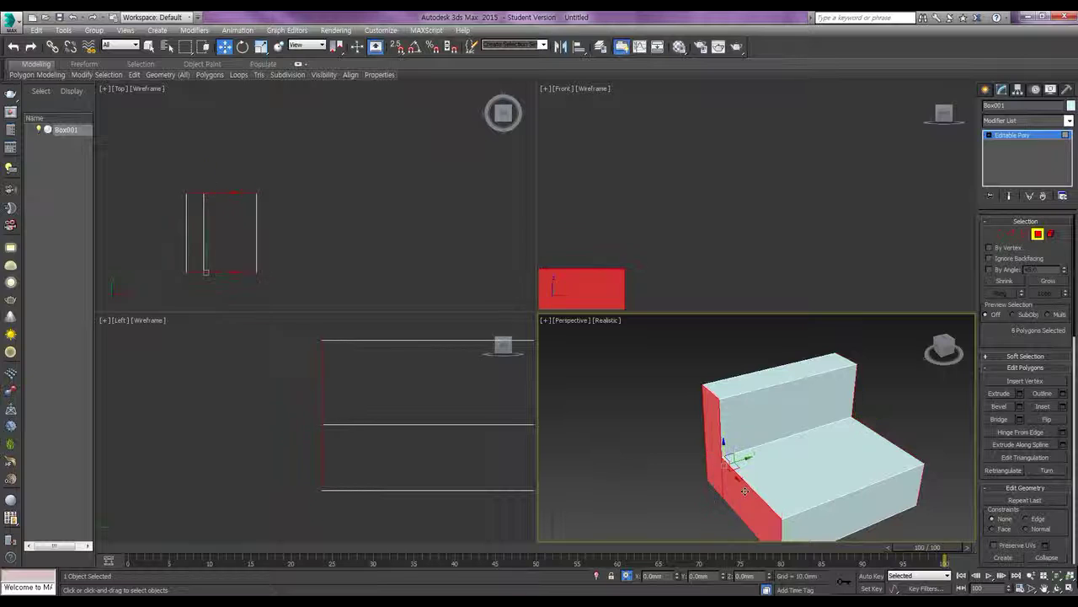
pyautogui.keyDown('alt'); pyautogui.moveTo(829, 490); pyautogui.dragTo(773, 465, button='middle'); pyautogui.keyUp('alt')
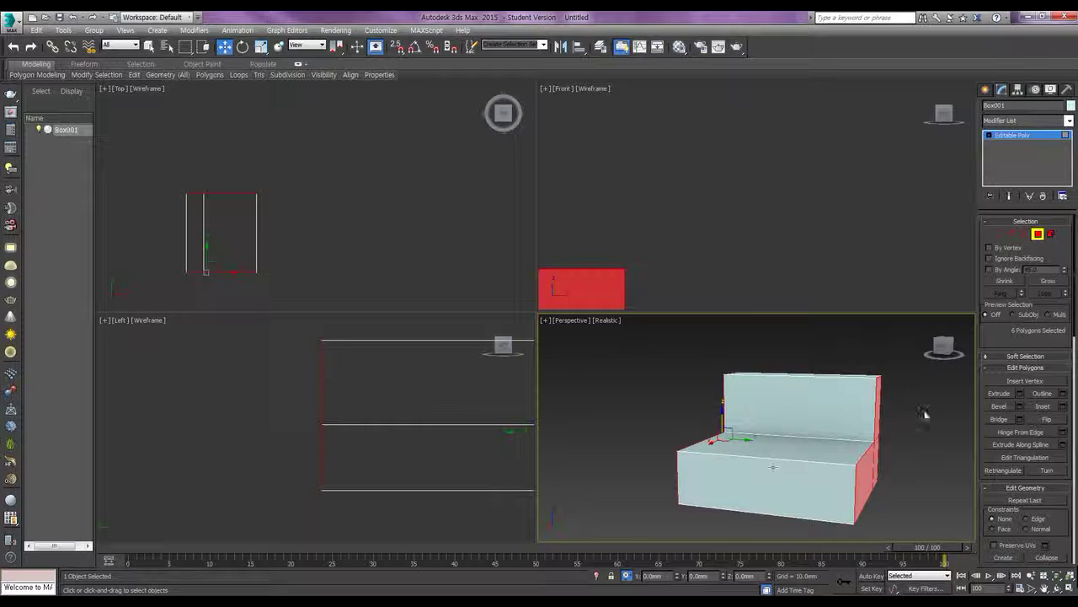
pyautogui.click(1019, 395)
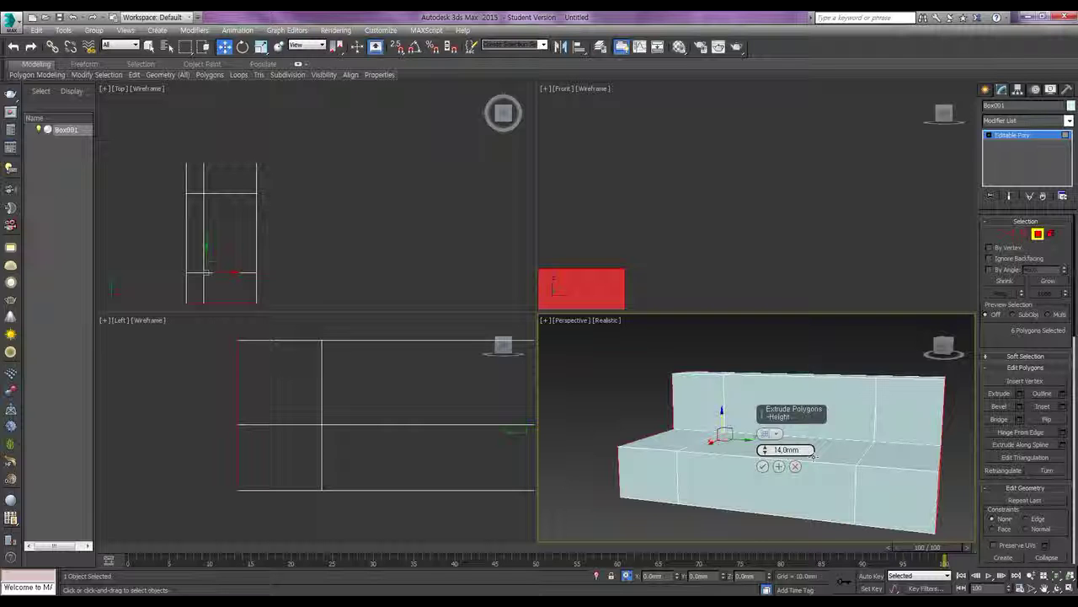
pyautogui.moveTo(813, 455); pyautogui.dragTo(813, 457)
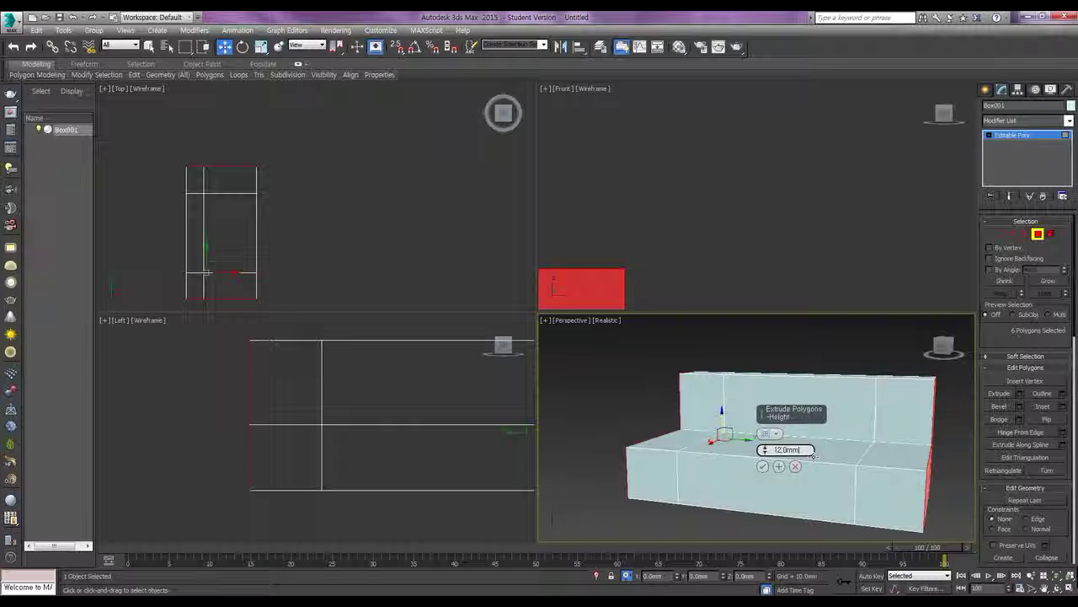
pyautogui.click(763, 465)
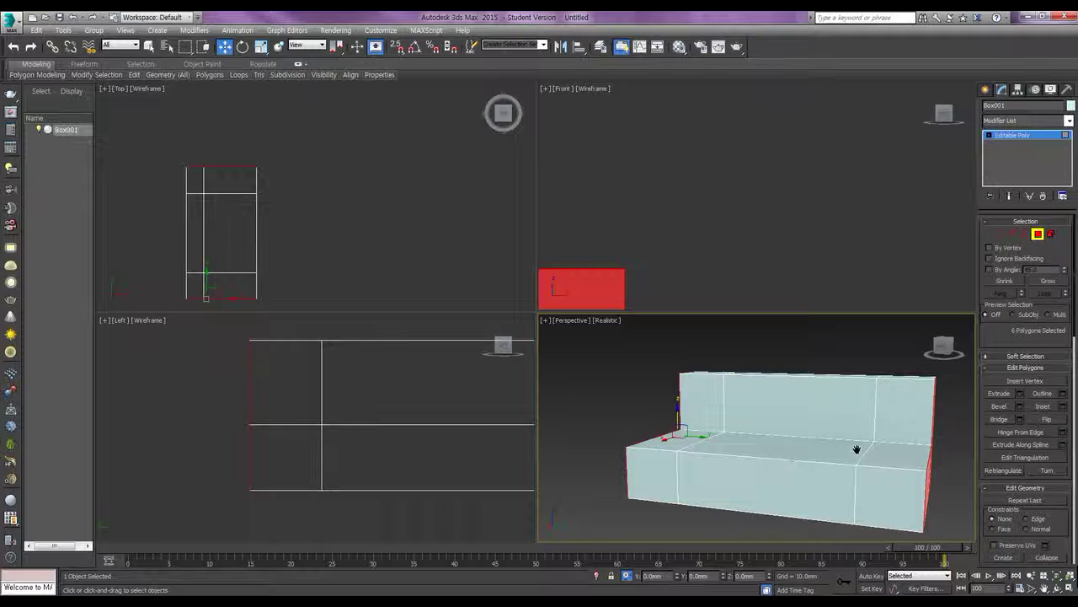
# Select the four underside polygons beneath the two end sections and extrude them downward by 15 mm as legs.
pyautogui.keyDown('alt'); pyautogui.moveTo(840, 440); pyautogui.dragTo(869, 519, button='middle'); pyautogui.keyUp('alt')
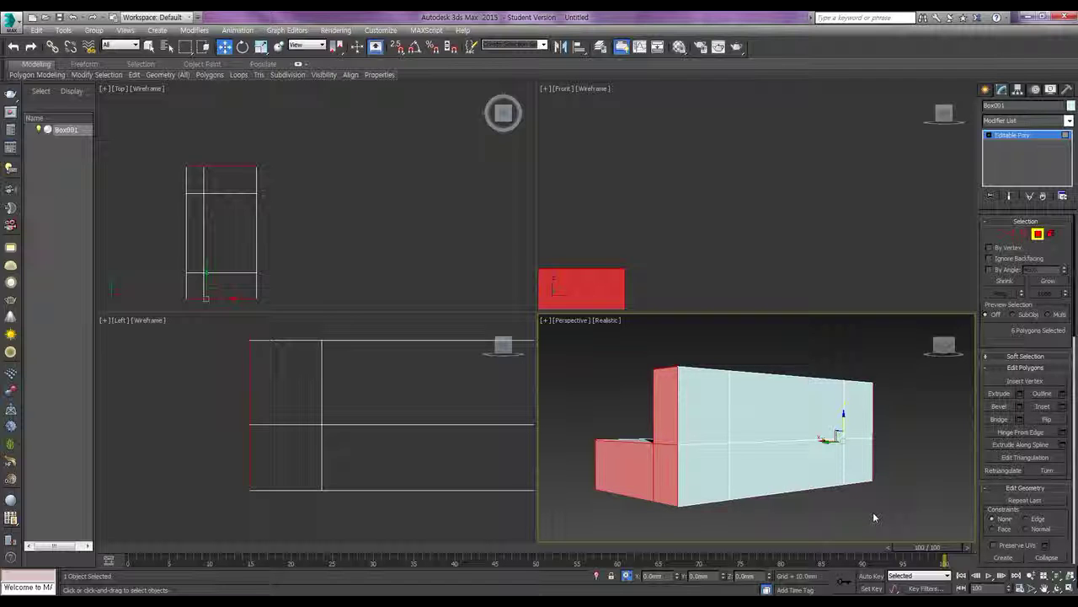
pyautogui.keyDown('alt'); pyautogui.moveTo(783, 505); pyautogui.dragTo(806, 483, button='middle'); pyautogui.keyUp('alt')
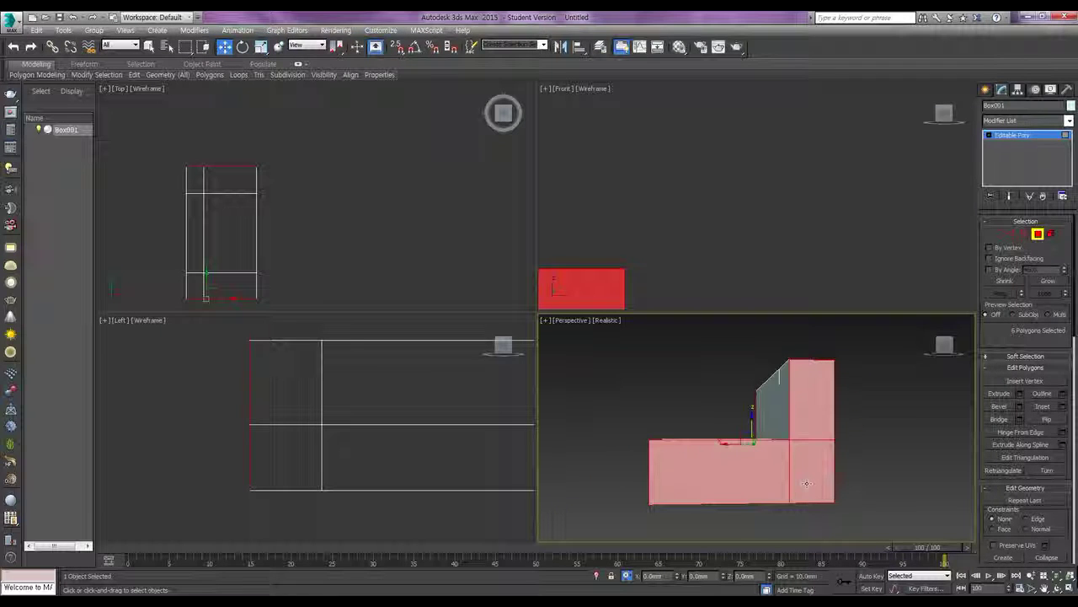
pyautogui.keyDown('alt'); pyautogui.moveTo(807, 482); pyautogui.dragTo(881, 453, button='middle'); pyautogui.keyUp('alt')
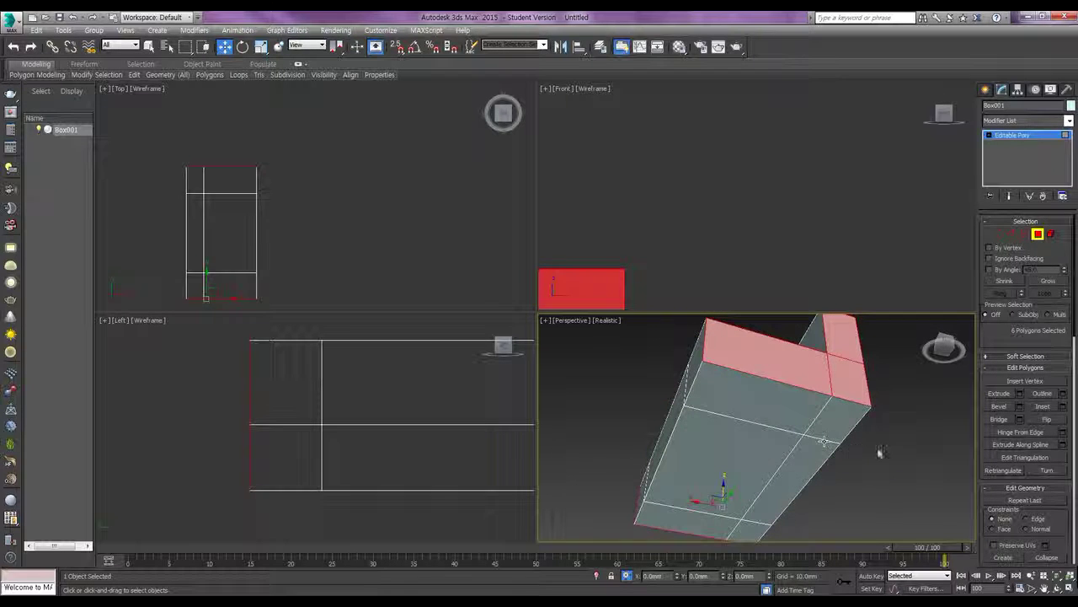
pyautogui.click(882, 452)
pyautogui.click(817, 417)
pyautogui.keyDown('ctrl'); pyautogui.click(794, 386); pyautogui.keyUp('ctrl')
pyautogui.keyDown('ctrl'); pyautogui.click(686, 510); pyautogui.keyUp('ctrl')
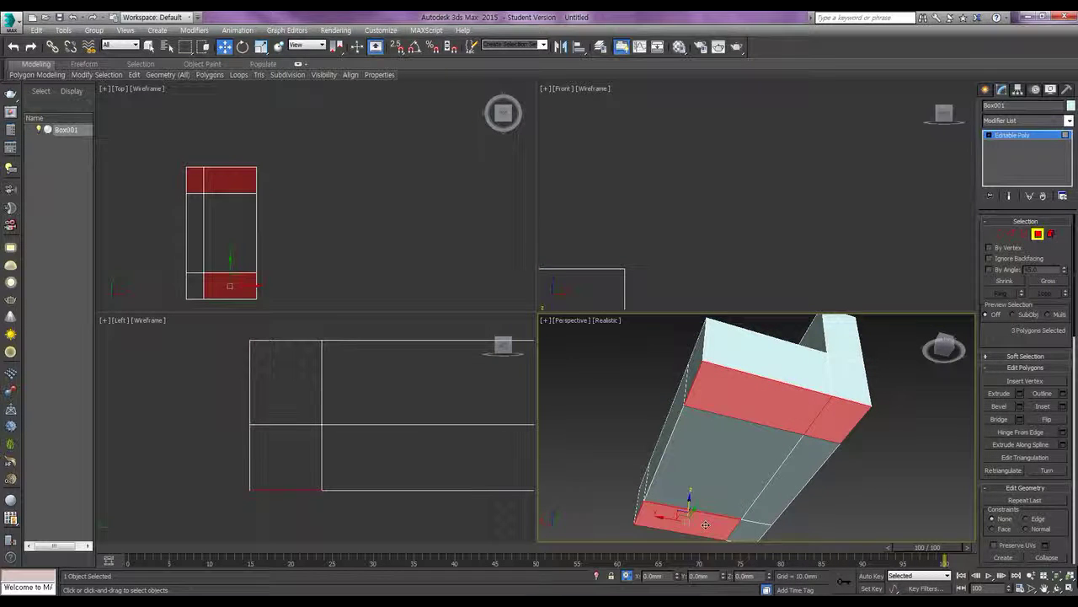
pyautogui.keyDown('ctrl'); pyautogui.click(750, 532); pyautogui.keyUp('ctrl')
pyautogui.click(1019, 393)
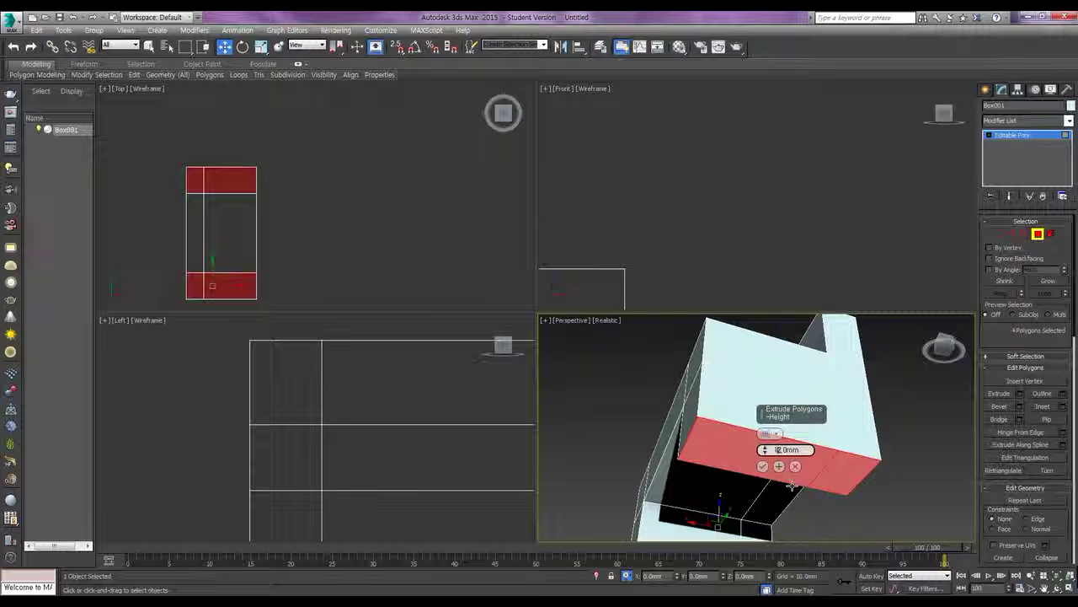
pyautogui.write('5')
pyautogui.press('Return')
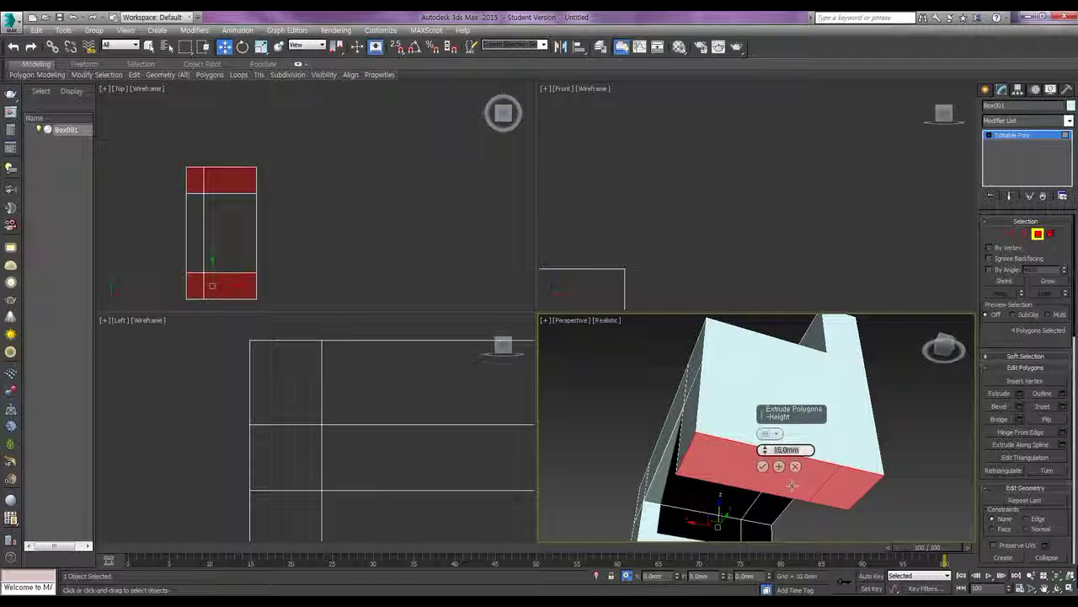
pyautogui.click(765, 468)
# Select the three rear polygons of each end section and extrude all six backward by 8 mm.
pyautogui.keyDown('alt'); pyautogui.moveTo(883, 425); pyautogui.dragTo(816, 438, button='middle'); pyautogui.keyUp('alt')
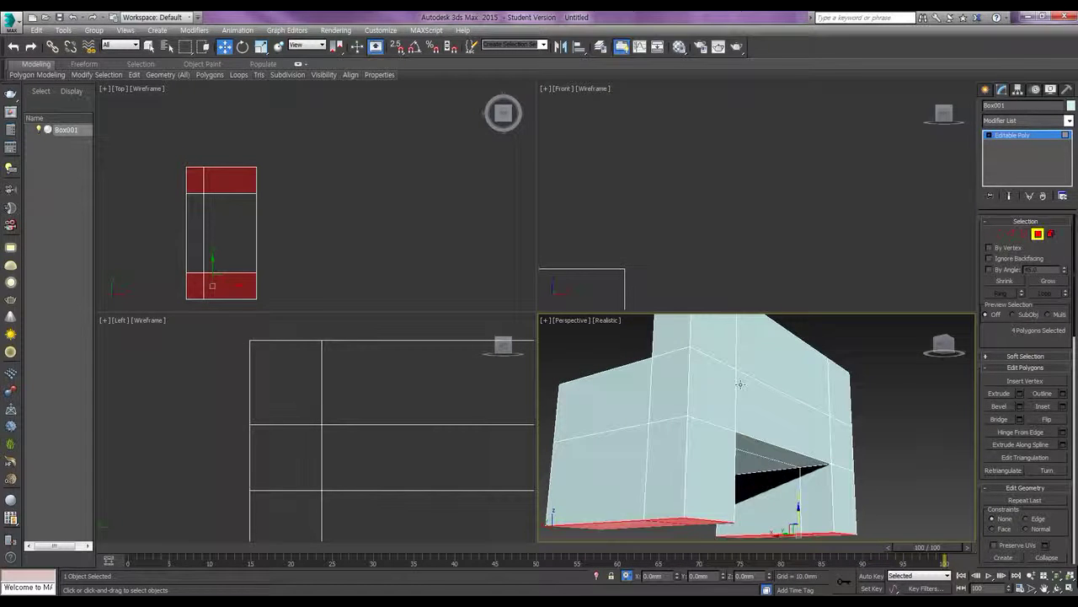
pyautogui.click(713, 333)
pyautogui.keyDown('ctrl'); pyautogui.click(713, 456); pyautogui.keyUp('ctrl')
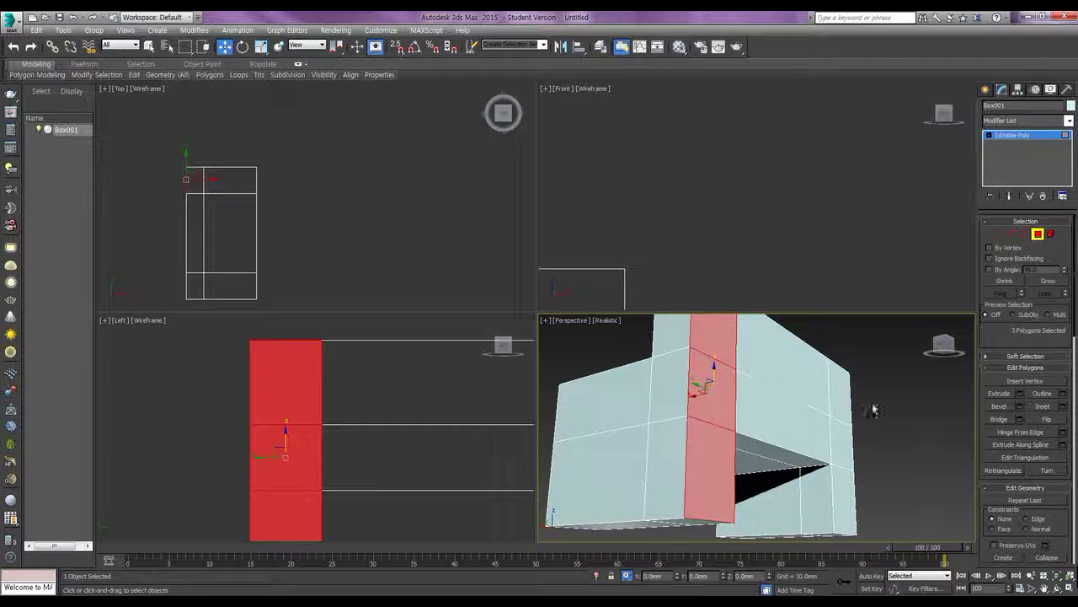
pyautogui.keyDown('ctrl'); pyautogui.click(843, 396); pyautogui.keyUp('ctrl')
pyautogui.keyDown('ctrl'); pyautogui.click(841, 447); pyautogui.keyUp('ctrl')
pyautogui.keyDown('ctrl'); pyautogui.click(844, 477); pyautogui.keyUp('ctrl')
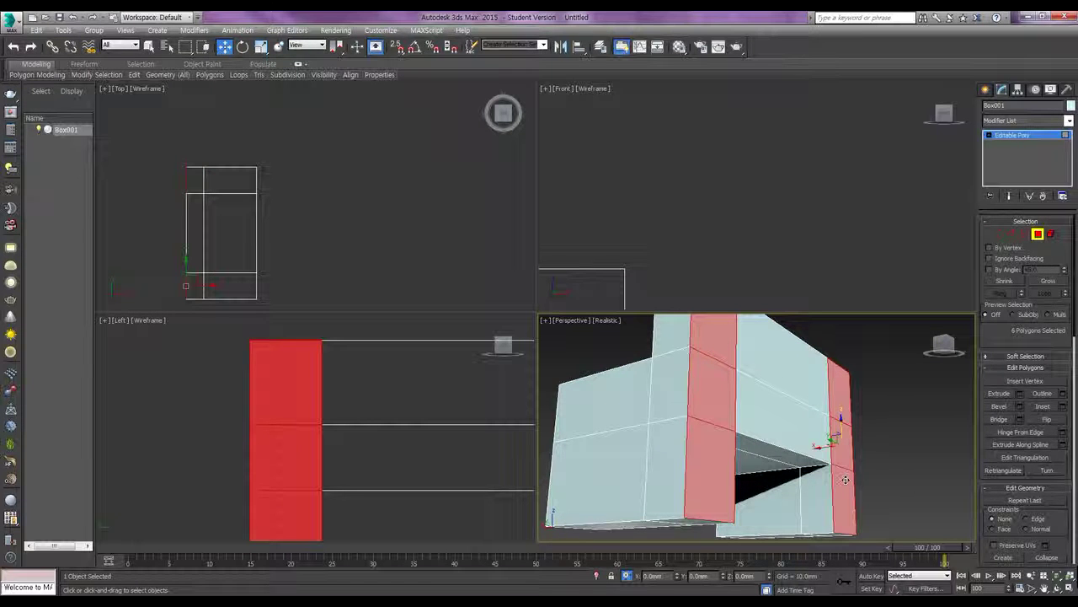
pyautogui.click(1020, 393)
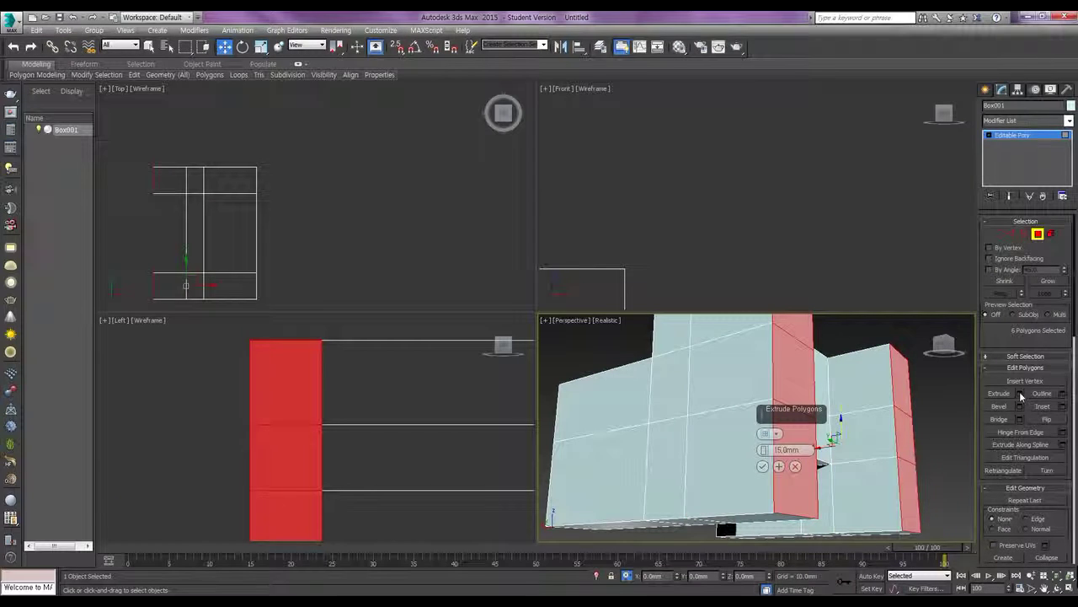
pyautogui.doubleClick(782, 450)
pyautogui.write('8')
pyautogui.press('Return')
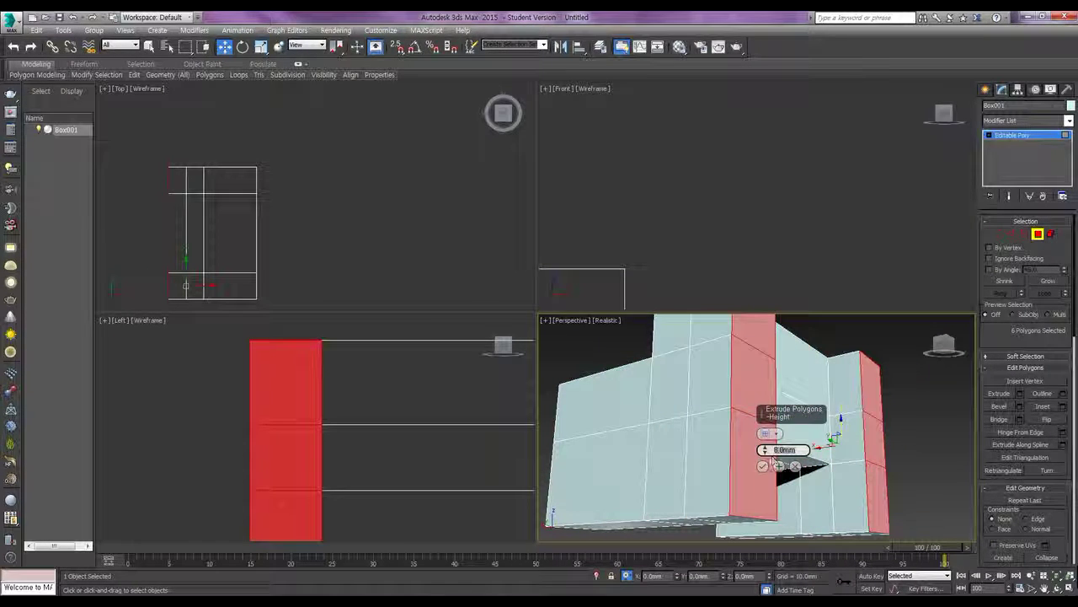
pyautogui.click(764, 466)
# Select all the top polygons of the upright back, including both rear corner sections, and delete them.
pyautogui.keyDown('alt'); pyautogui.moveTo(817, 488); pyautogui.dragTo(858, 490, button='middle'); pyautogui.keyUp('alt')
pyautogui.keyDown('alt'); pyautogui.moveTo(936, 458); pyautogui.dragTo(897, 432, button='middle'); pyautogui.keyUp('alt')
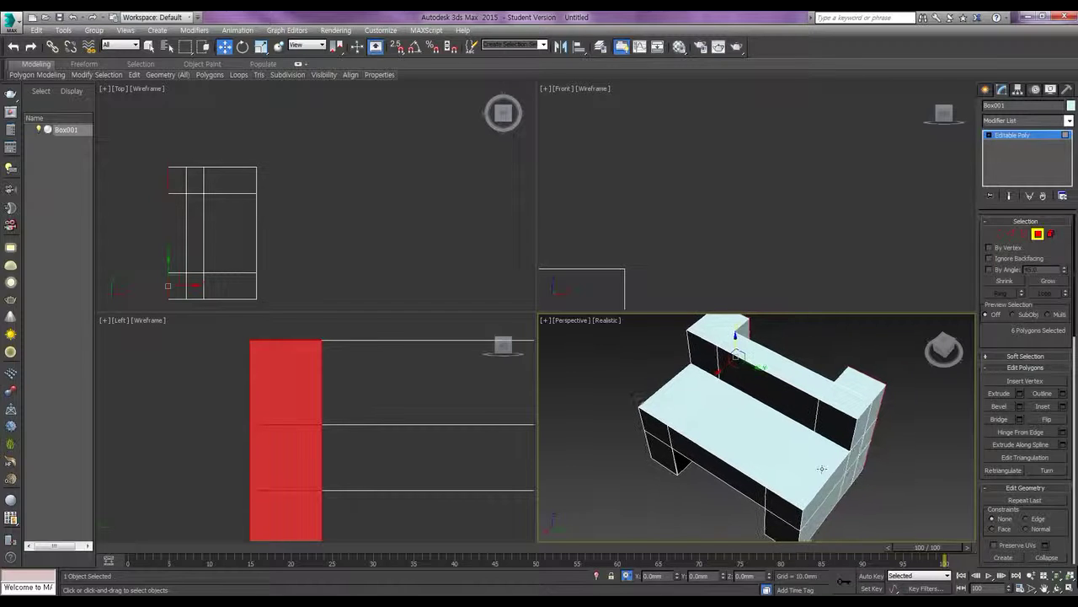
pyautogui.click(907, 395)
pyautogui.click(869, 384)
pyautogui.keyDown('ctrl'); pyautogui.click(852, 408); pyautogui.keyUp('ctrl')
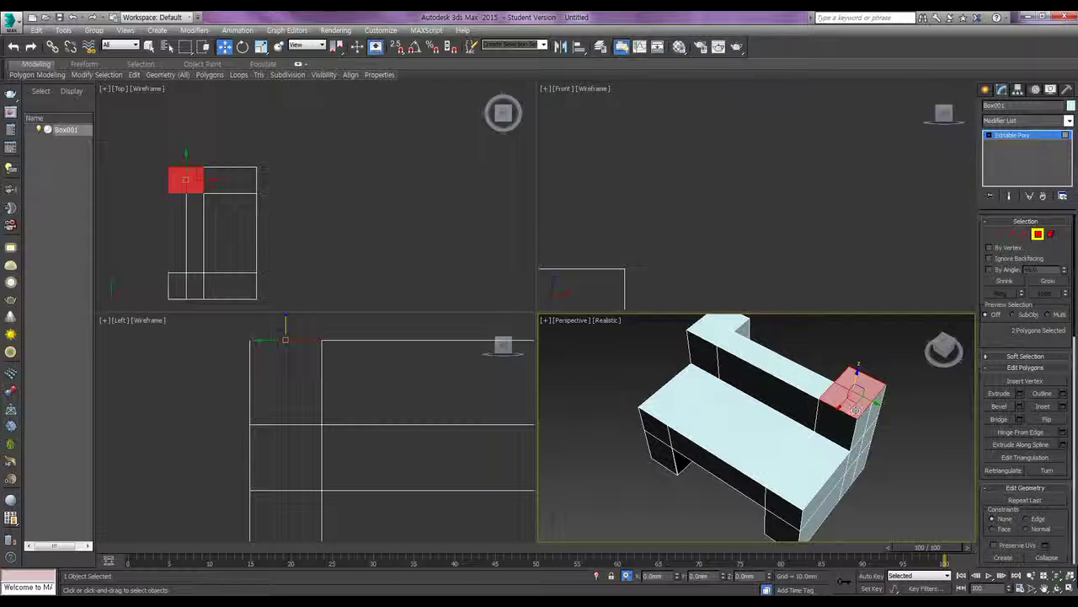
pyautogui.keyDown('ctrl'); pyautogui.click(769, 361); pyautogui.keyUp('ctrl')
pyautogui.keyDown('ctrl'); pyautogui.click(716, 335); pyautogui.keyUp('ctrl')
pyautogui.keyDown('ctrl'); pyautogui.click(732, 321); pyautogui.keyUp('ctrl')
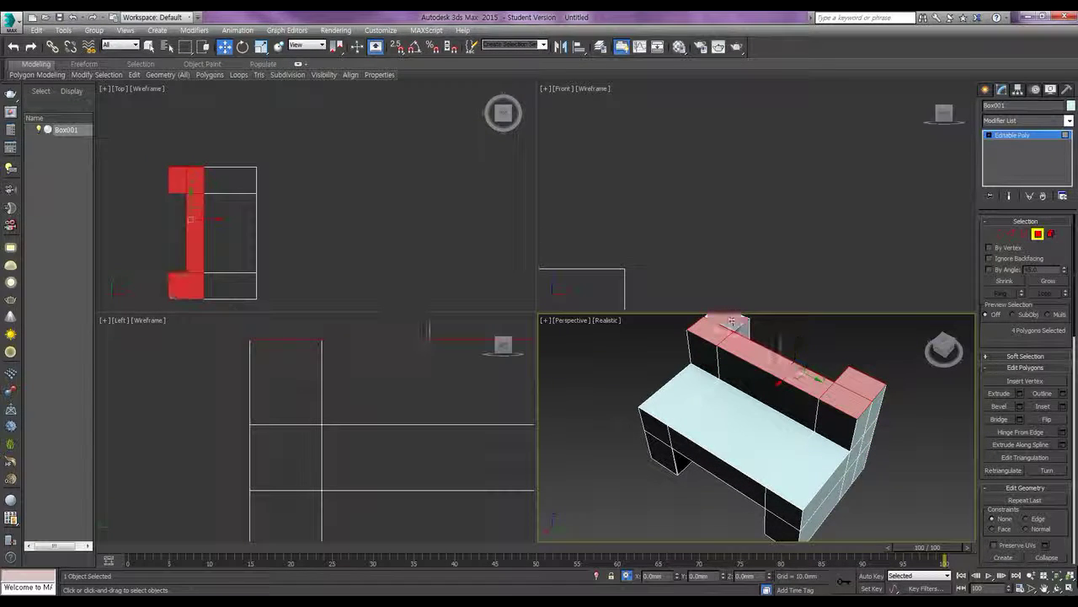
pyautogui.press('Delete')
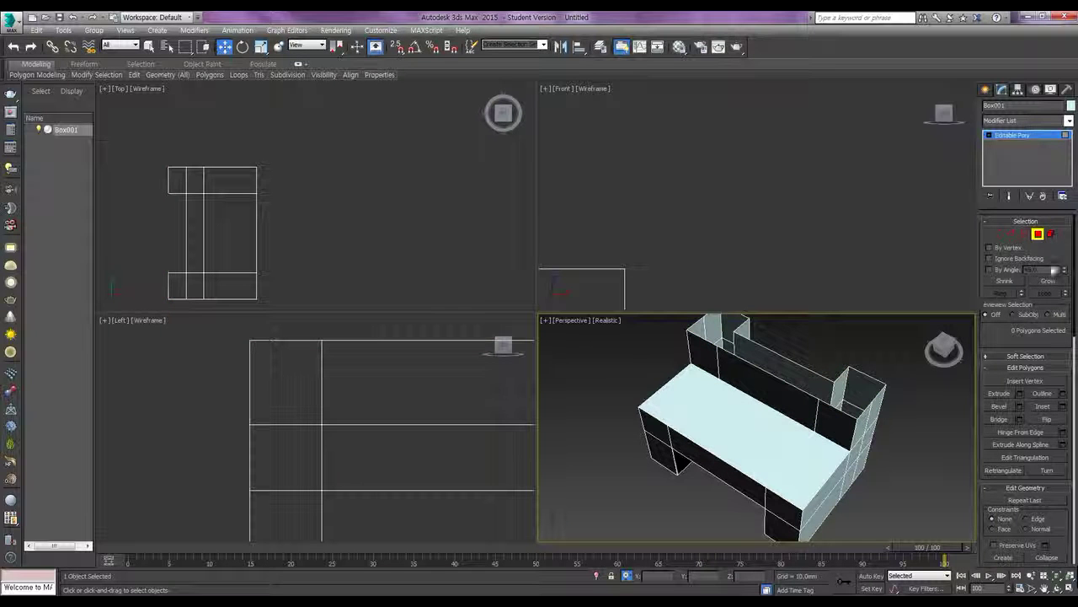
# Cap the open border along the top of the upright back.
pyautogui.click(1024, 234)
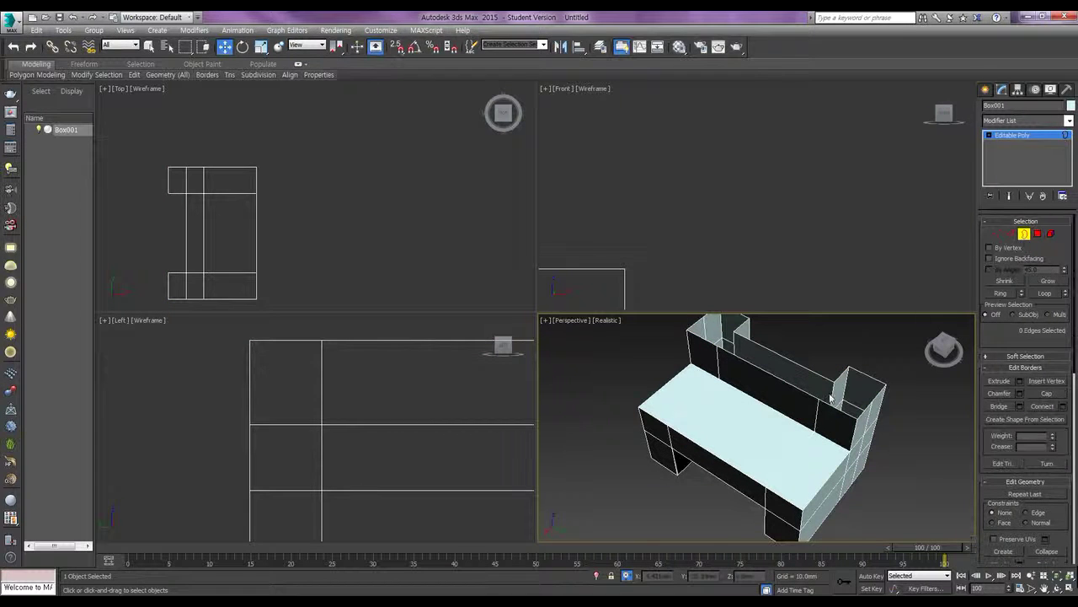
pyautogui.click(830, 399)
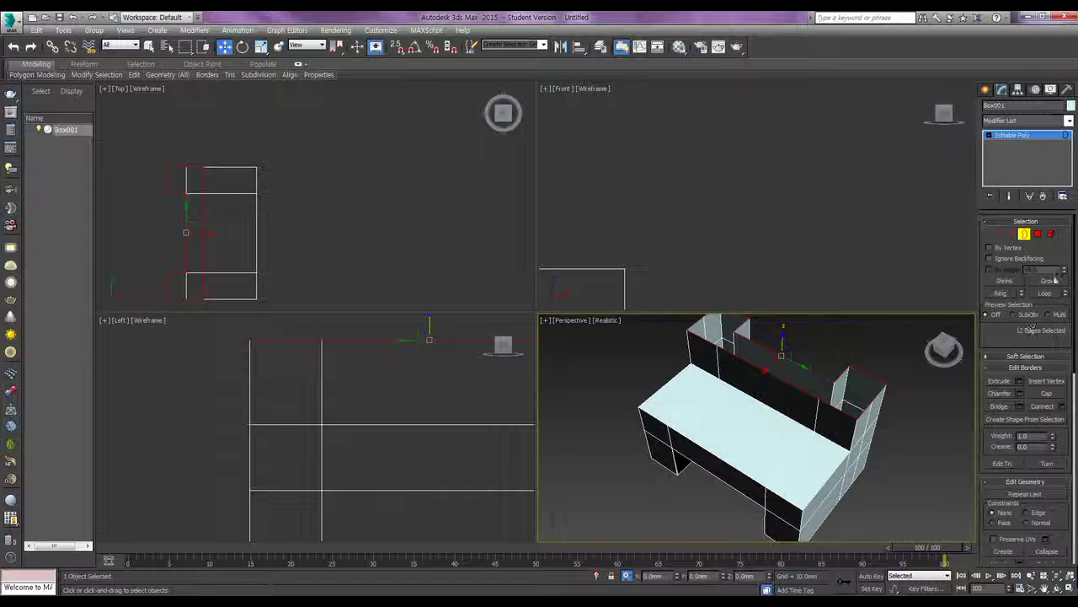
pyautogui.click(1046, 393)
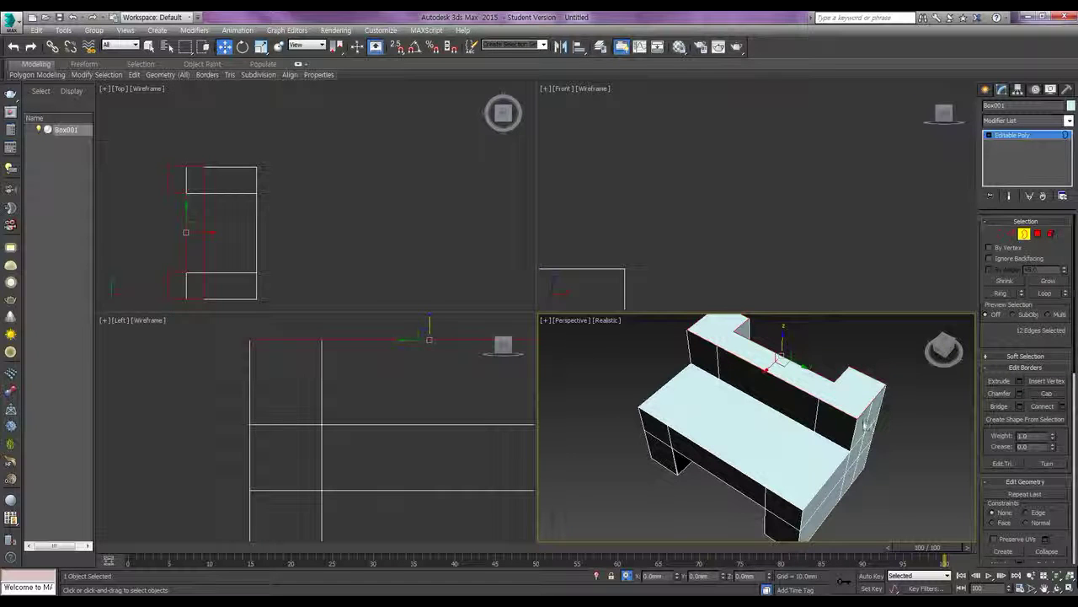
# Select the three front polygons of the upright back above the seat and delete them.
pyautogui.click(1037, 233)
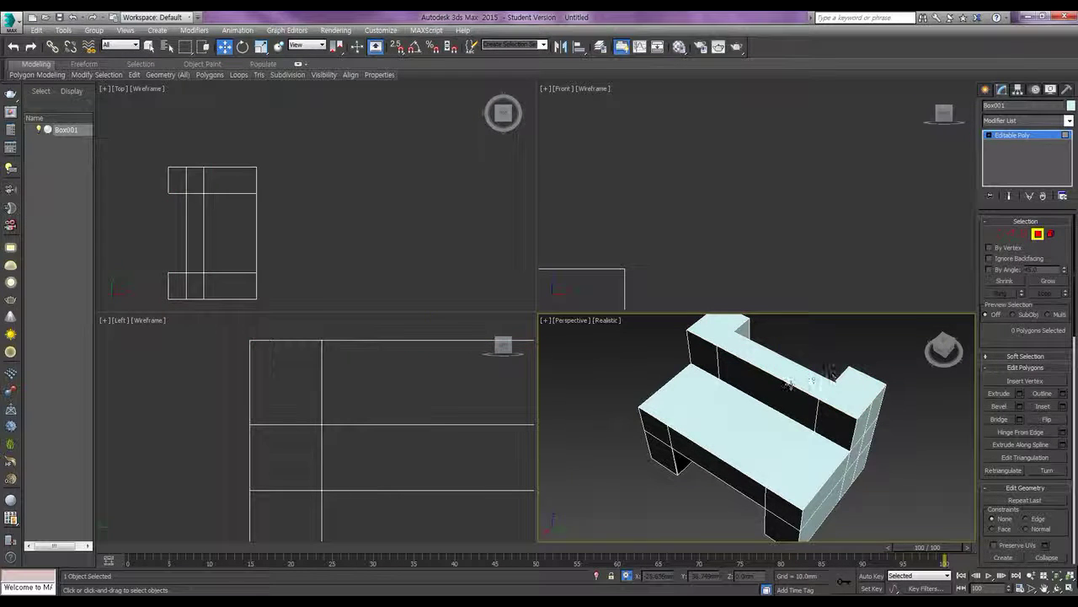
pyautogui.click(711, 367)
pyautogui.keyDown('ctrl'); pyautogui.click(753, 378); pyautogui.keyUp('ctrl')
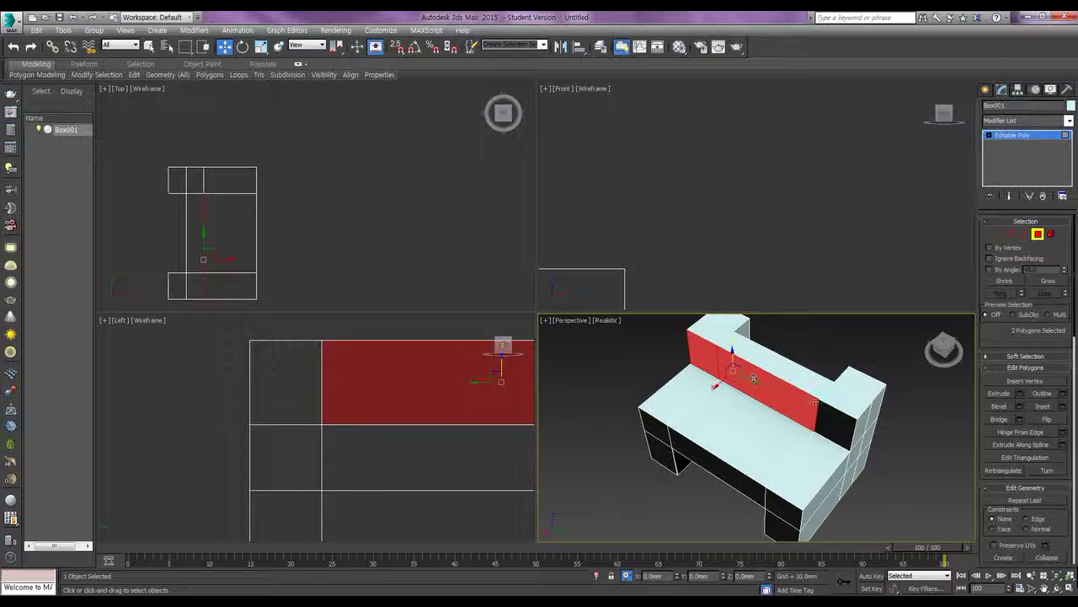
pyautogui.keyDown('ctrl'); pyautogui.click(827, 418); pyautogui.keyUp('ctrl')
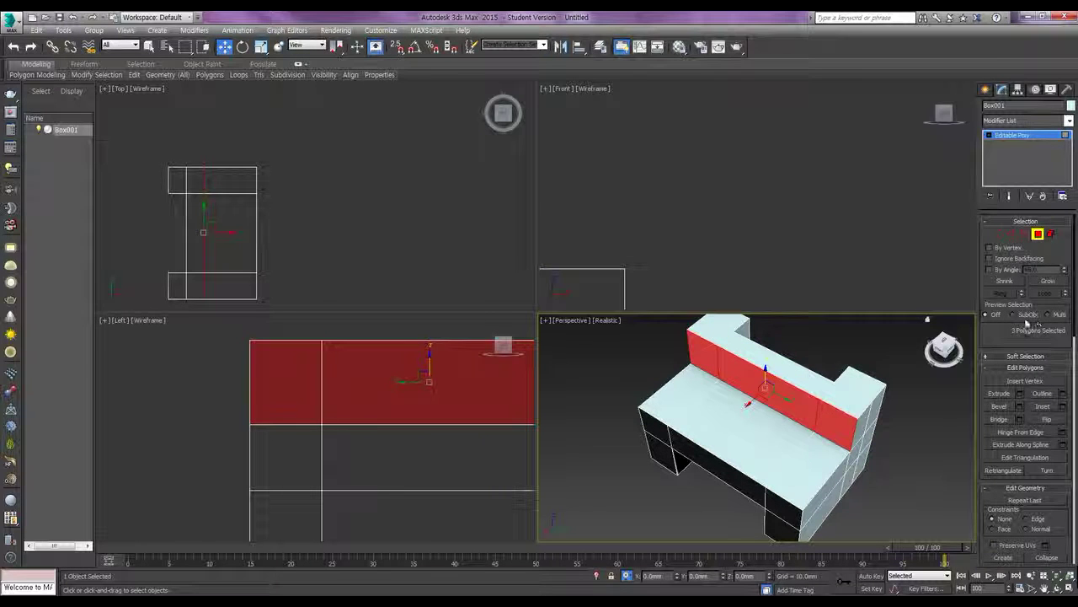
pyautogui.press('Delete')
# Cap the open border on the front of the upright back above the seat.
pyautogui.click(1023, 234)
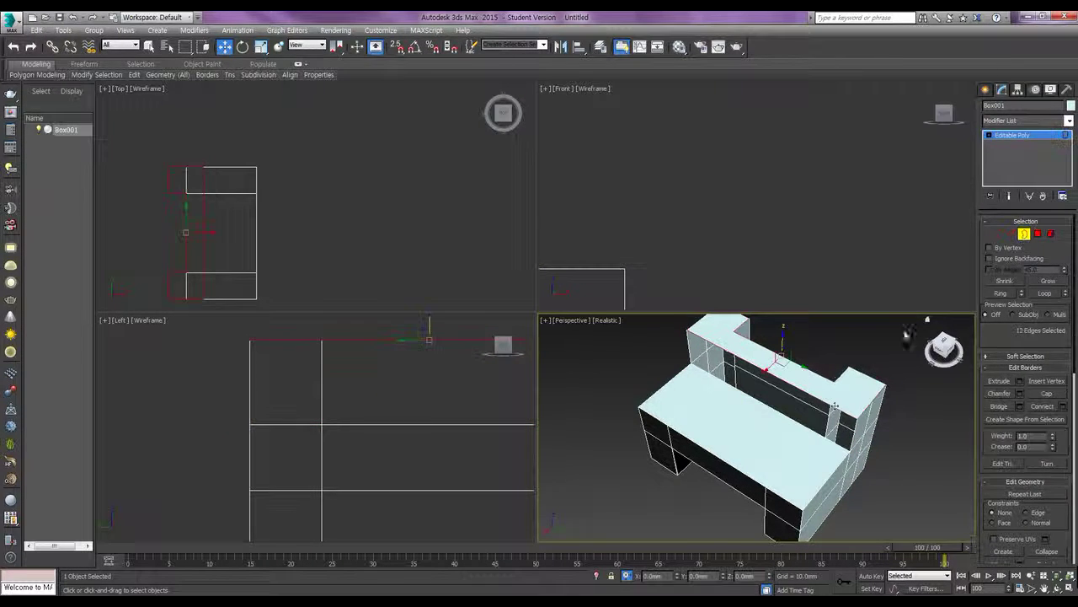
pyautogui.click(834, 411)
pyautogui.press('4')
pyautogui.press('3')
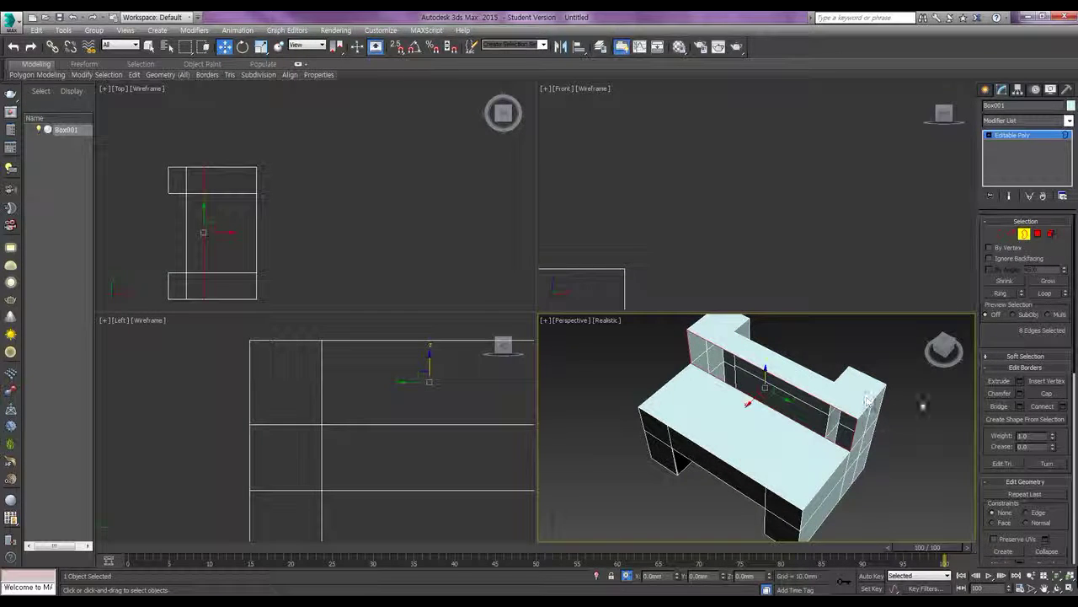
pyautogui.click(1046, 394)
pyautogui.click(892, 445)
pyautogui.keyDown('alt'); pyautogui.moveTo(798, 484); pyautogui.dragTo(807, 463, button='middle'); pyautogui.keyUp('alt')
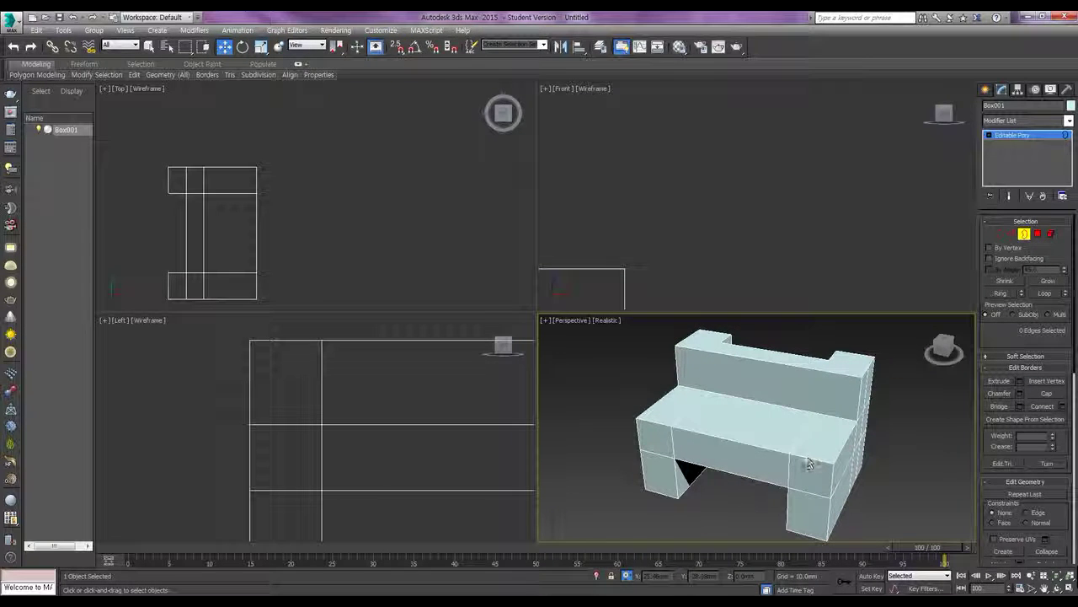
# Select the edges dividing the seat top and front face from the two end sections and legs.
pyautogui.press('4')
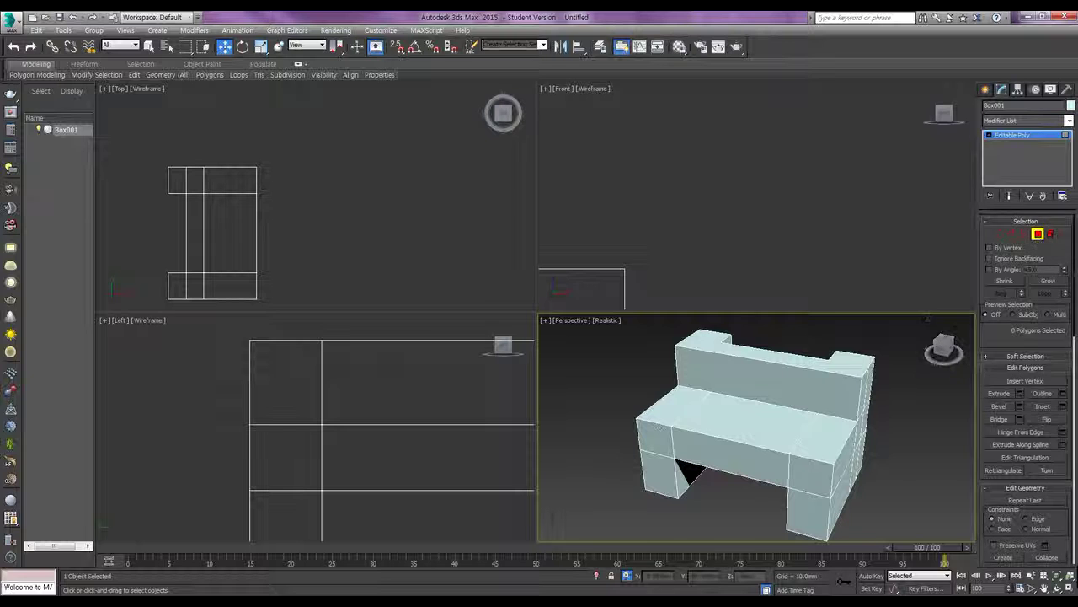
pyautogui.click(1012, 237)
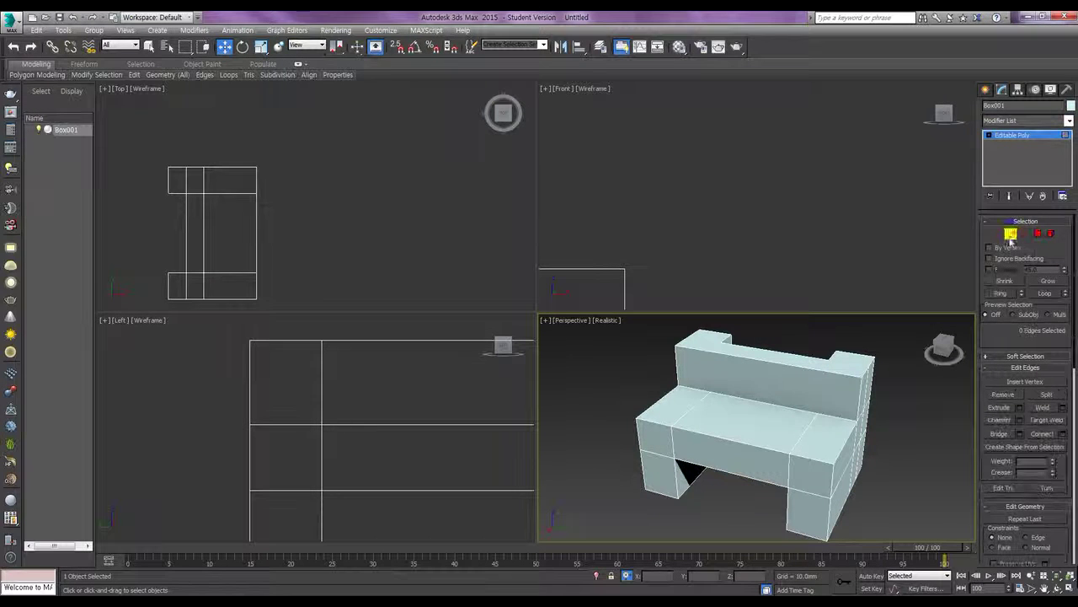
pyautogui.click(671, 436)
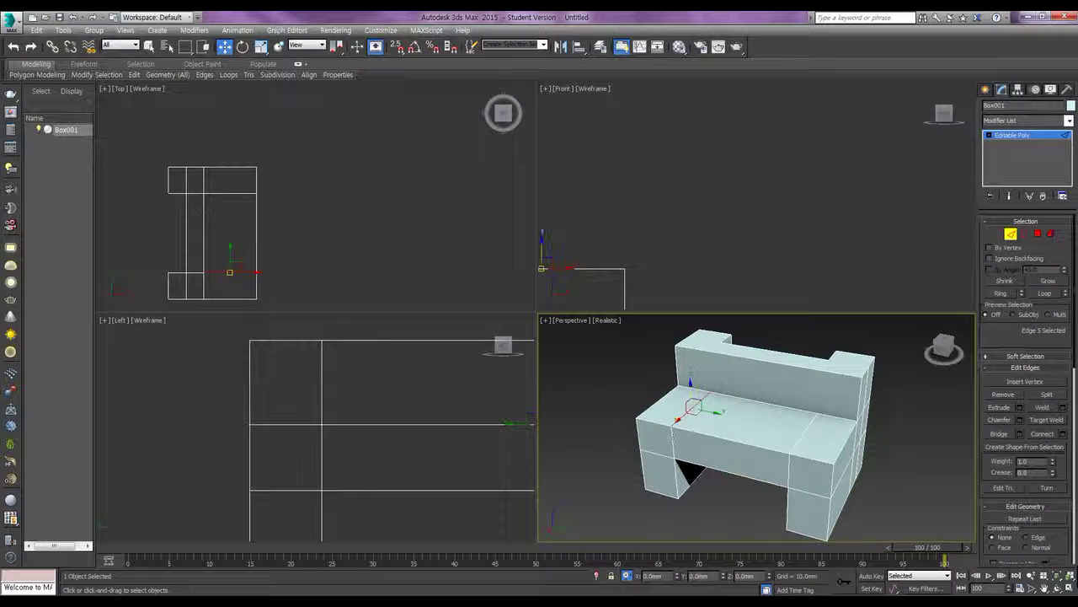
pyautogui.keyDown('ctrl'); pyautogui.click(664, 453); pyautogui.keyUp('ctrl')
pyautogui.keyDown('ctrl'); pyautogui.click(788, 477); pyautogui.keyUp('ctrl')
pyautogui.keyDown('ctrl'); pyautogui.click(792, 463); pyautogui.keyUp('ctrl')
pyautogui.keyDown('ctrl'); pyautogui.click(797, 484); pyautogui.keyUp('ctrl')
pyautogui.keyDown('ctrl'); pyautogui.click(807, 425); pyautogui.keyUp('ctrl')
# Add all the inner dividing edges on one outer end face of the bench to the edge selection.
pyautogui.keyDown('alt'); pyautogui.moveTo(849, 462); pyautogui.dragTo(803, 425, button='middle'); pyautogui.keyUp('alt')
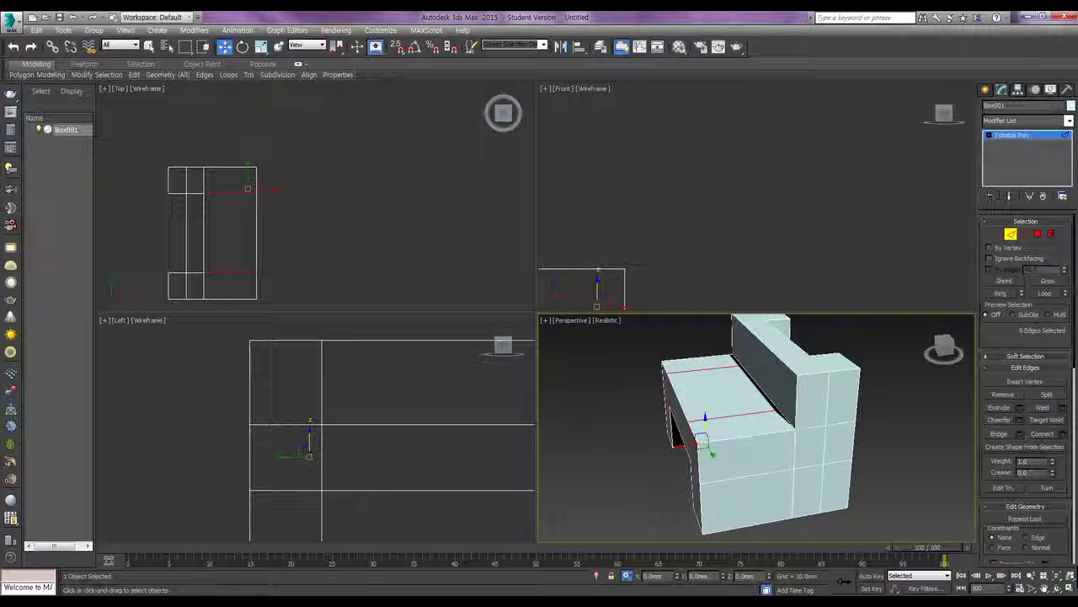
pyautogui.keyDown('ctrl'); pyautogui.click(826, 400); pyautogui.keyUp('ctrl')
pyautogui.keyDown('ctrl'); pyautogui.click(812, 429); pyautogui.keyUp('ctrl')
pyautogui.keyDown('ctrl'); pyautogui.click(771, 446); pyautogui.keyUp('ctrl')
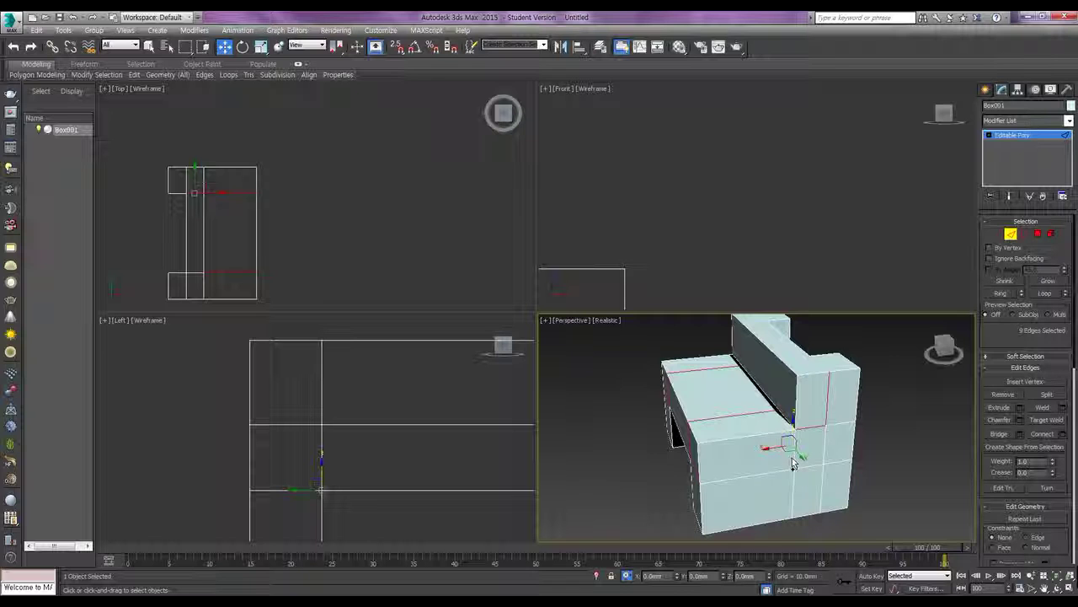
pyautogui.keyDown('ctrl'); pyautogui.click(790, 459); pyautogui.keyUp('ctrl')
pyautogui.keyDown('ctrl'); pyautogui.click(792, 478); pyautogui.keyUp('ctrl')
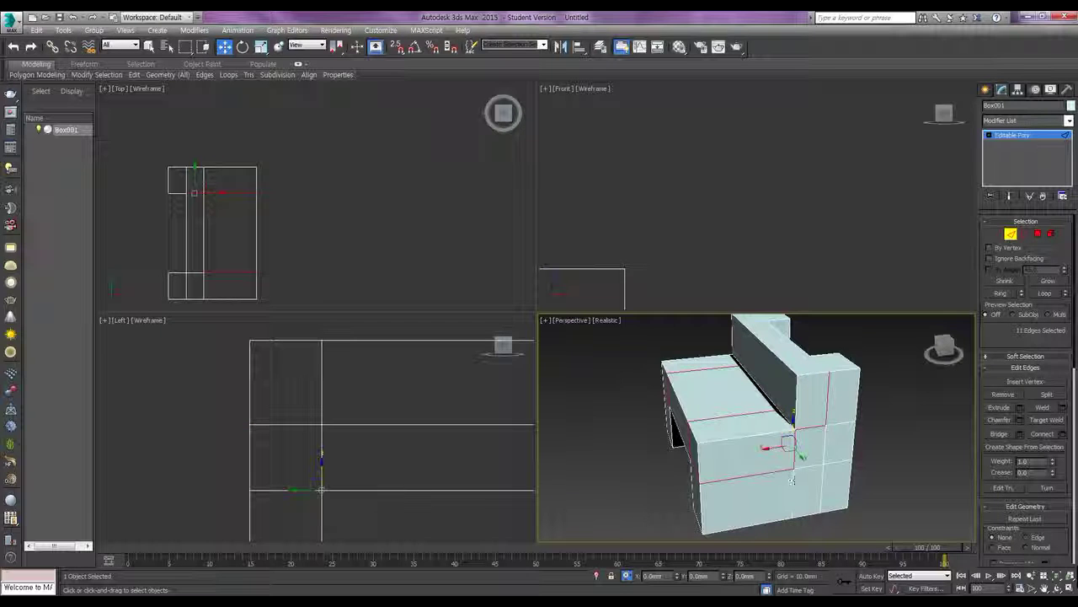
pyautogui.keyDown('ctrl'); pyautogui.click(824, 446); pyautogui.keyUp('ctrl')
pyautogui.keyDown('ctrl'); pyautogui.click(840, 424); pyautogui.keyUp('ctrl')
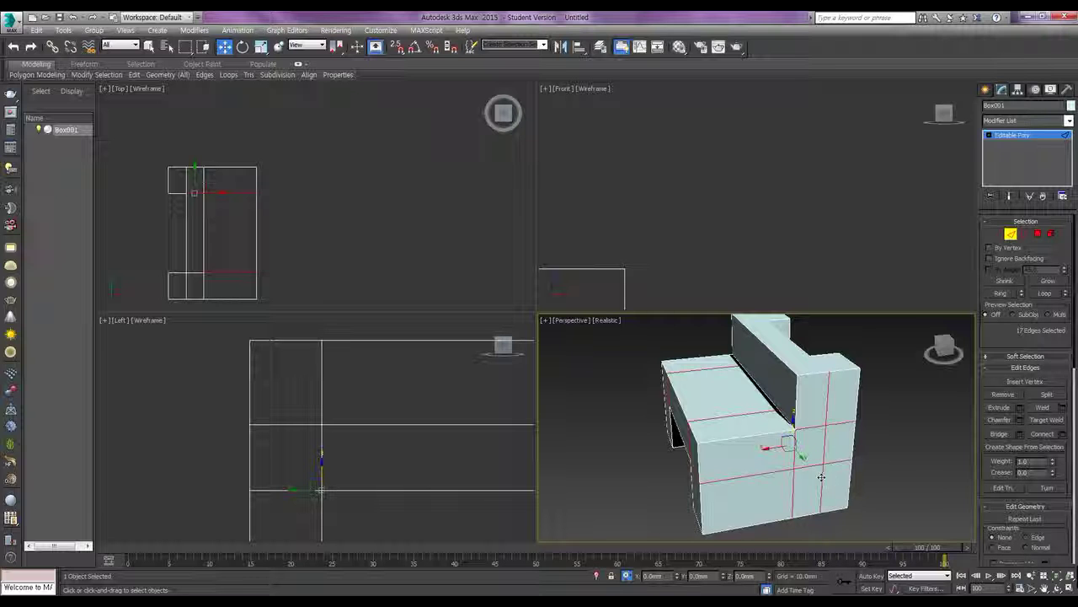
# Add the horizontal dividing edges on the rear of the back and the first rear leg to the edge selection.
pyautogui.keyDown('alt'); pyautogui.moveTo(822, 477); pyautogui.dragTo(705, 441, button='middle'); pyautogui.keyUp('alt')
pyautogui.keyDown('ctrl'); pyautogui.click(674, 413); pyautogui.keyUp('ctrl')
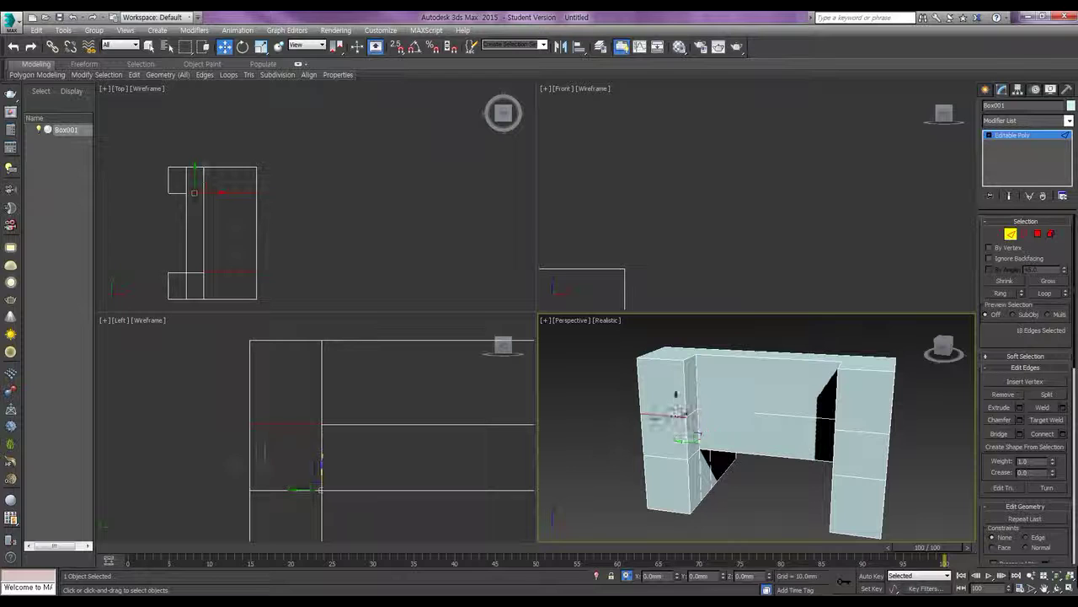
pyautogui.keyDown('ctrl'); pyautogui.click(706, 412); pyautogui.keyUp('ctrl')
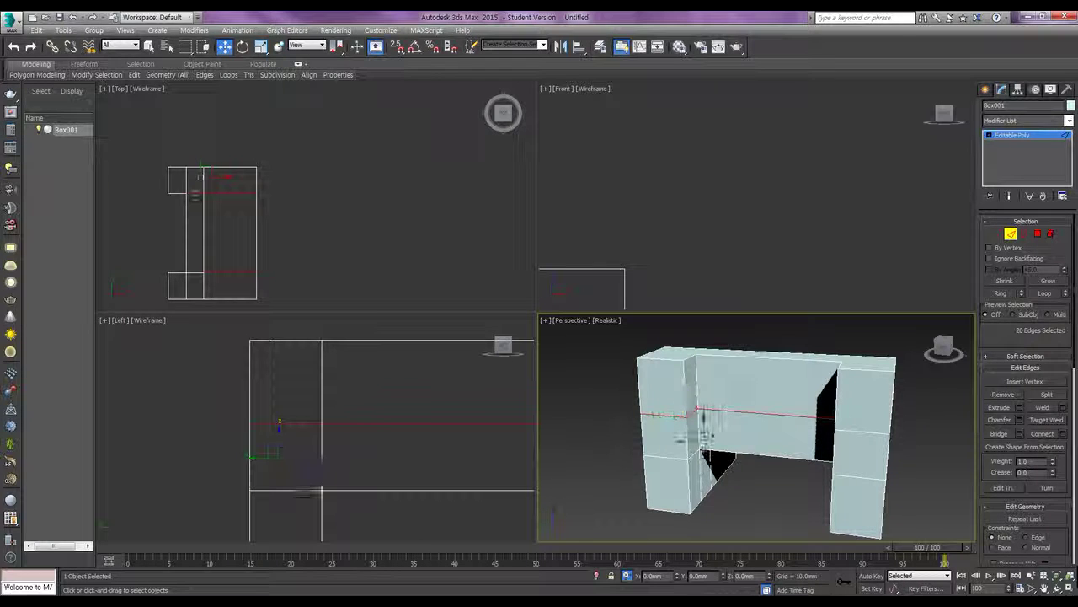
pyautogui.keyDown('ctrl'); pyautogui.click(672, 460); pyautogui.keyUp('ctrl')
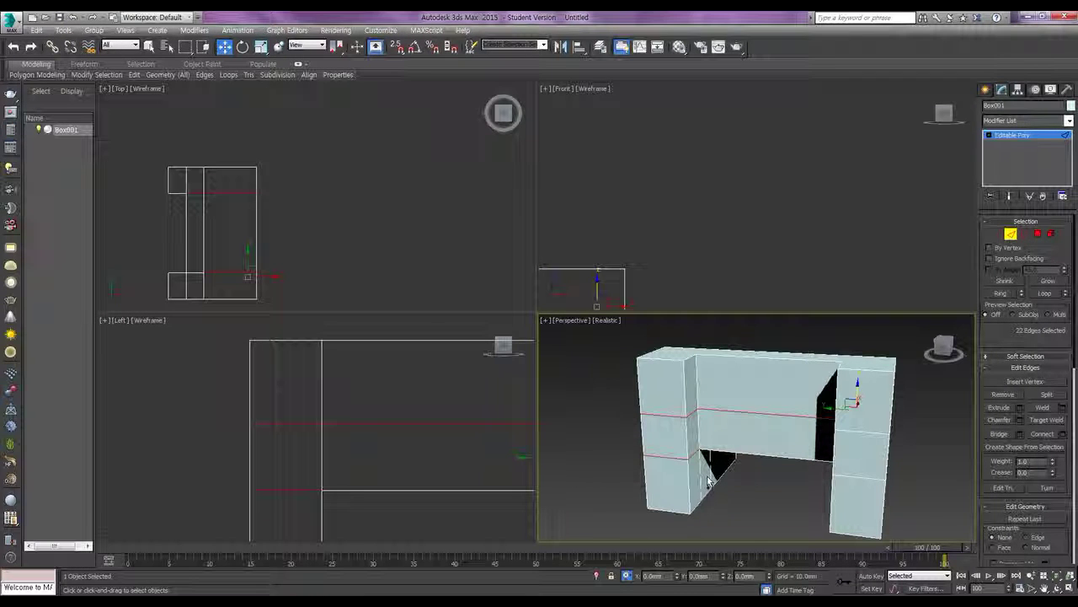
pyautogui.keyDown('ctrl'); pyautogui.click(752, 460); pyautogui.keyUp('ctrl')
# Add the dividing edges on the inner side and rear face of the other leg to the edge selection.
pyautogui.keyDown('alt'); pyautogui.moveTo(753, 457); pyautogui.dragTo(809, 469, button='middle'); pyautogui.keyUp('alt')
pyautogui.keyDown('ctrl'); pyautogui.click(846, 459); pyautogui.keyUp('ctrl')
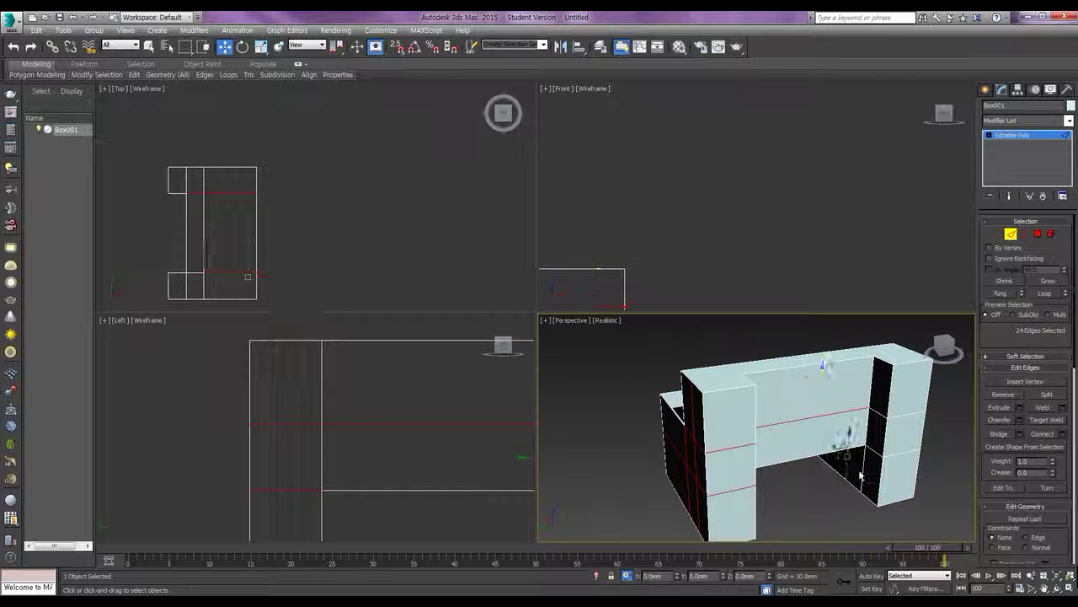
pyautogui.keyDown('ctrl'); pyautogui.click(861, 467); pyautogui.keyUp('ctrl')
pyautogui.keyDown('ctrl'); pyautogui.click(877, 421); pyautogui.keyUp('ctrl')
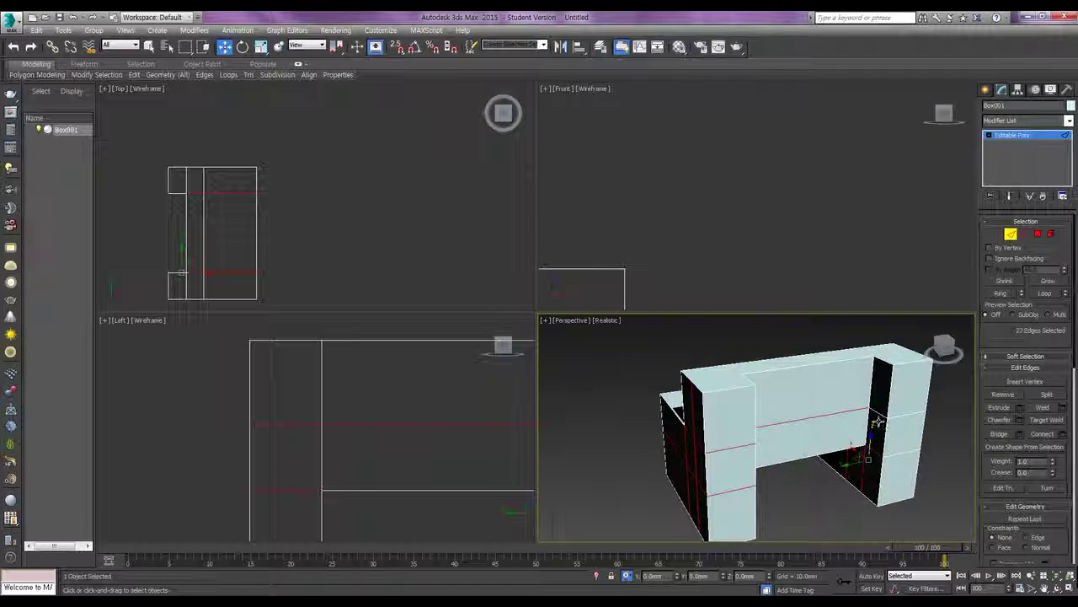
pyautogui.keyDown('ctrl'); pyautogui.click(881, 417); pyautogui.keyUp('ctrl')
pyautogui.keyDown('ctrl'); pyautogui.click(905, 417); pyautogui.keyUp('ctrl')
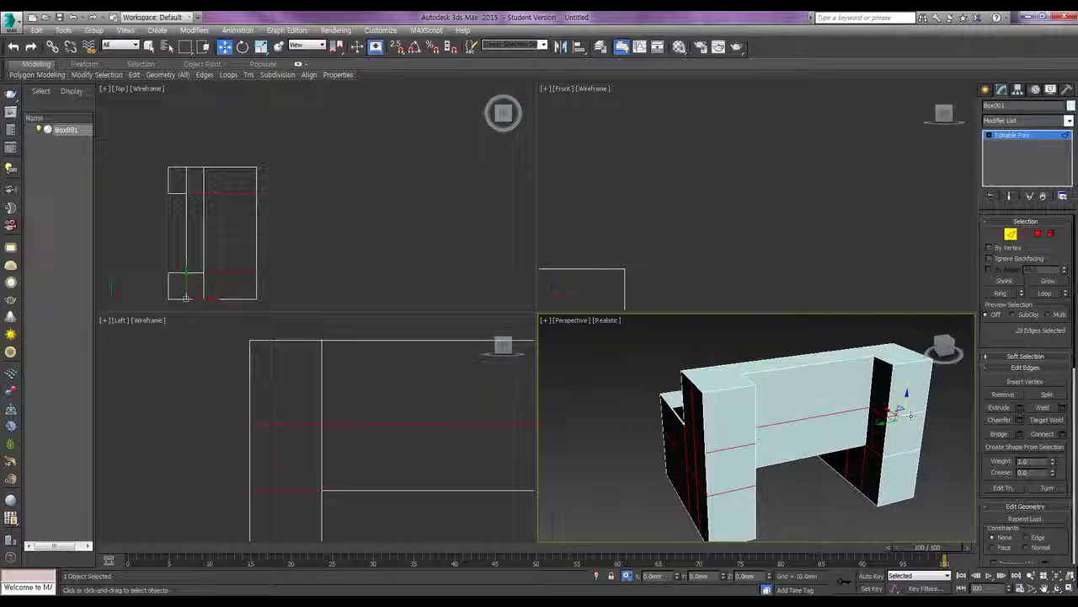
pyautogui.keyDown('ctrl'); pyautogui.click(908, 427); pyautogui.keyUp('ctrl')
pyautogui.keyDown('ctrl'); pyautogui.click(909, 447); pyautogui.keyUp('ctrl')
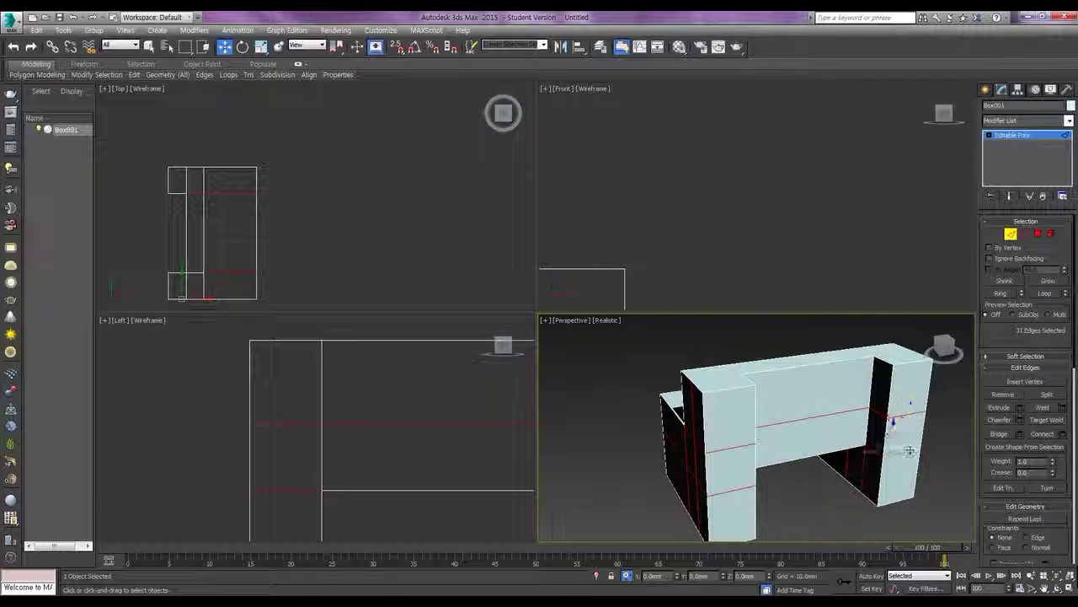
# Add the inner dividing edges on the opposite outer end face to the edge selection.
pyautogui.keyDown('alt'); pyautogui.moveTo(900, 454); pyautogui.dragTo(800, 424, button='middle'); pyautogui.keyUp('alt')
pyautogui.keyDown('ctrl'); pyautogui.click(802, 423); pyautogui.keyUp('ctrl')
pyautogui.keyDown('ctrl'); pyautogui.click(804, 405); pyautogui.keyUp('ctrl')
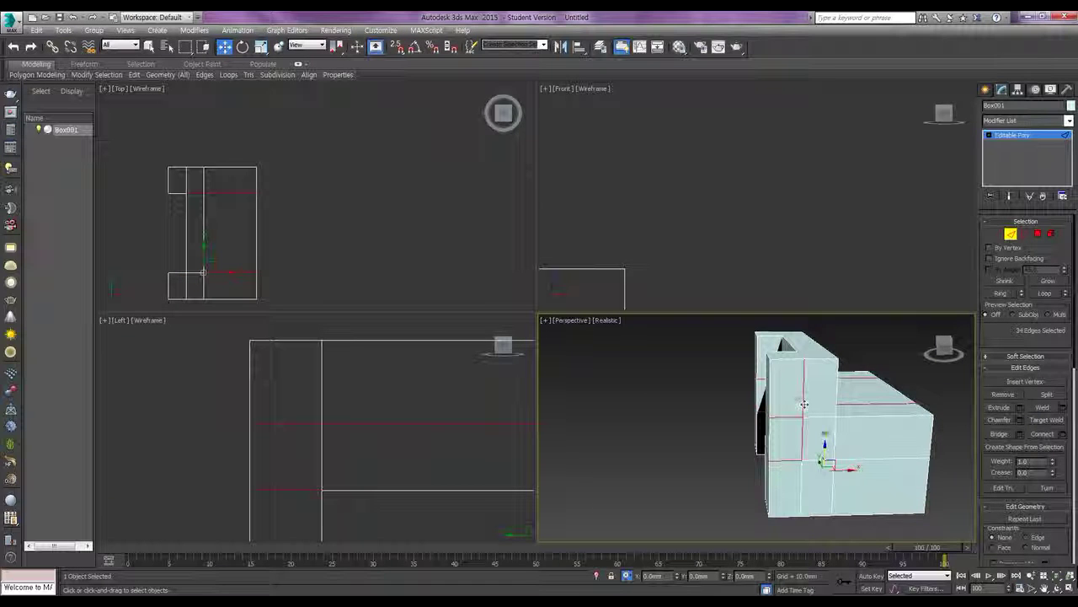
pyautogui.keyDown('ctrl'); pyautogui.click(825, 418); pyautogui.keyUp('ctrl')
pyautogui.keyDown('ctrl'); pyautogui.click(836, 438); pyautogui.keyUp('ctrl')
pyautogui.keyDown('ctrl'); pyautogui.click(831, 492); pyautogui.keyUp('ctrl')
pyautogui.keyDown('ctrl'); pyautogui.click(880, 458); pyautogui.keyUp('ctrl')
# Add the dividing edges across the underside and the bottoms of both legs to the edge selection.
pyautogui.keyDown('alt'); pyautogui.moveTo(842, 438); pyautogui.dragTo(782, 439, button='middle'); pyautogui.keyUp('alt')
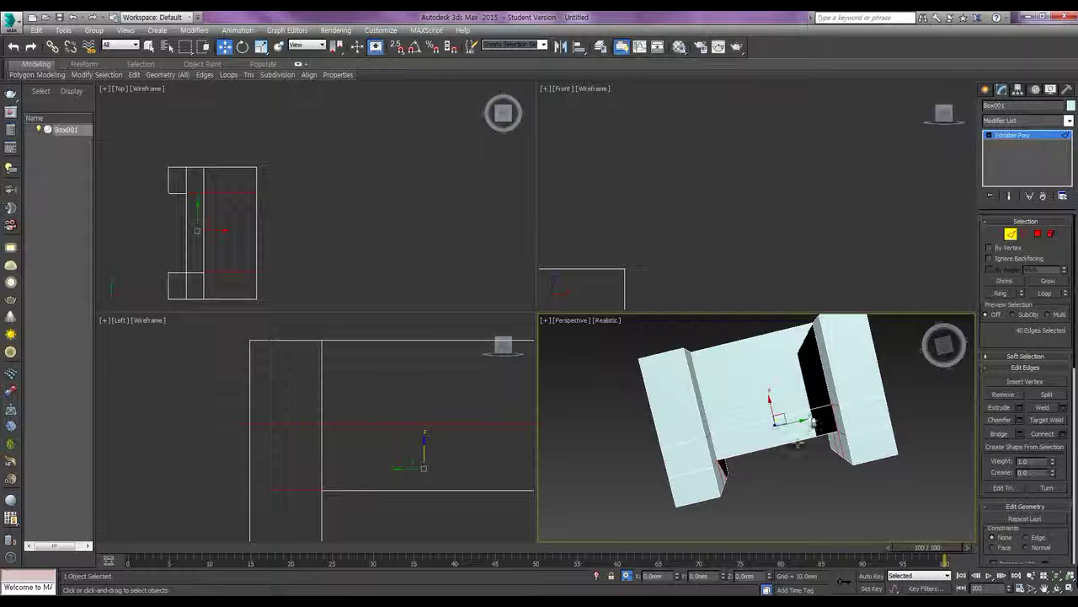
pyautogui.keyDown('ctrl'); pyautogui.click(814, 408); pyautogui.keyUp('ctrl')
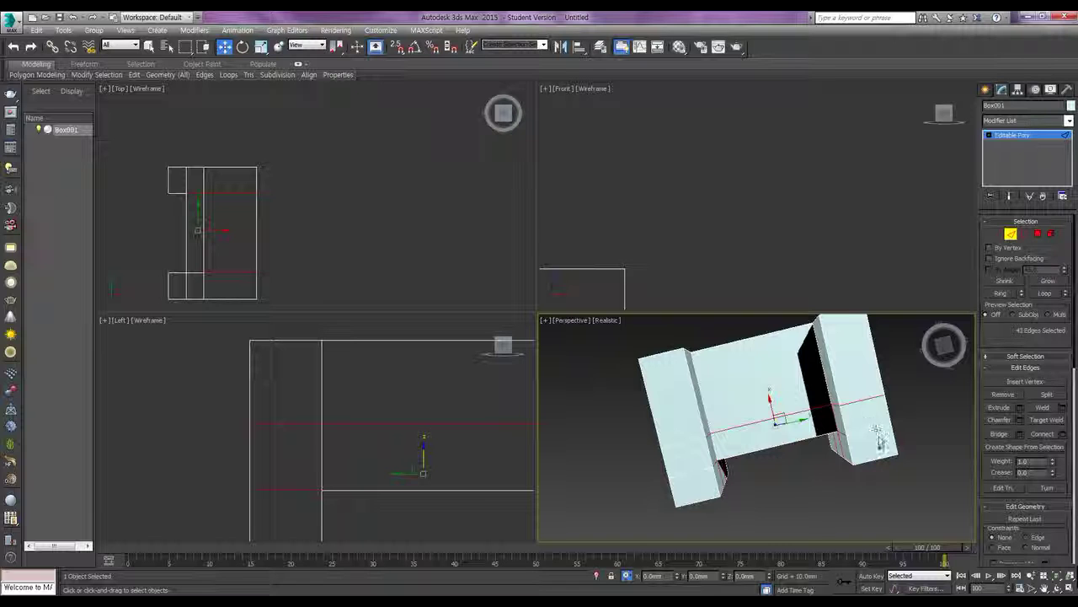
pyautogui.keyDown('ctrl'); pyautogui.click(697, 438); pyautogui.keyUp('ctrl')
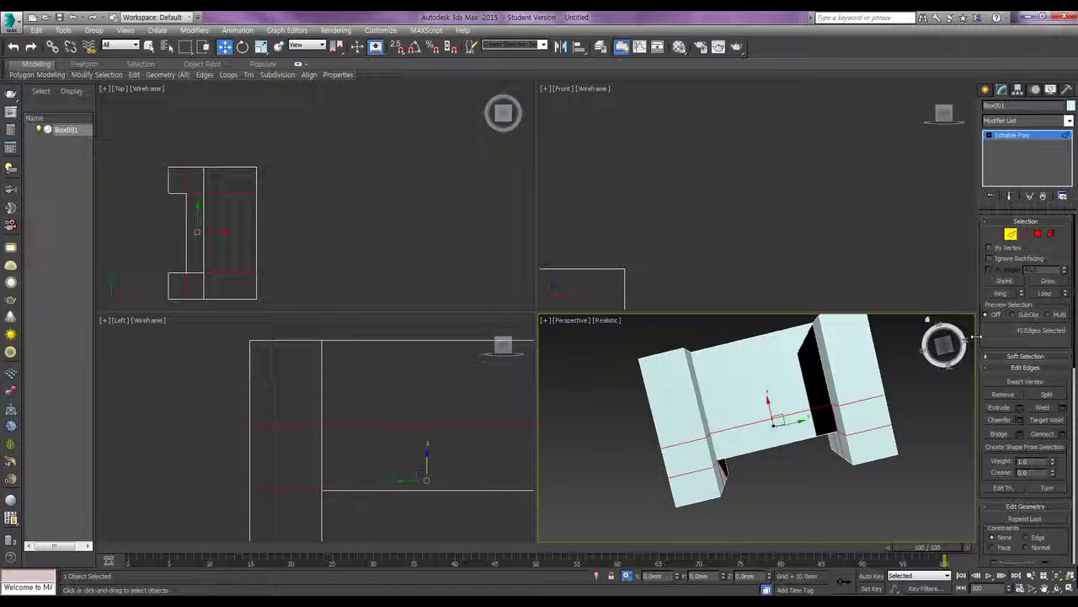
pyautogui.click(997, 395)
pyautogui.keyDown('alt'); pyautogui.moveTo(834, 446); pyautogui.dragTo(866, 439, button='middle'); pyautogui.keyUp('alt')
pyautogui.hotkey('ctrl', 'z')
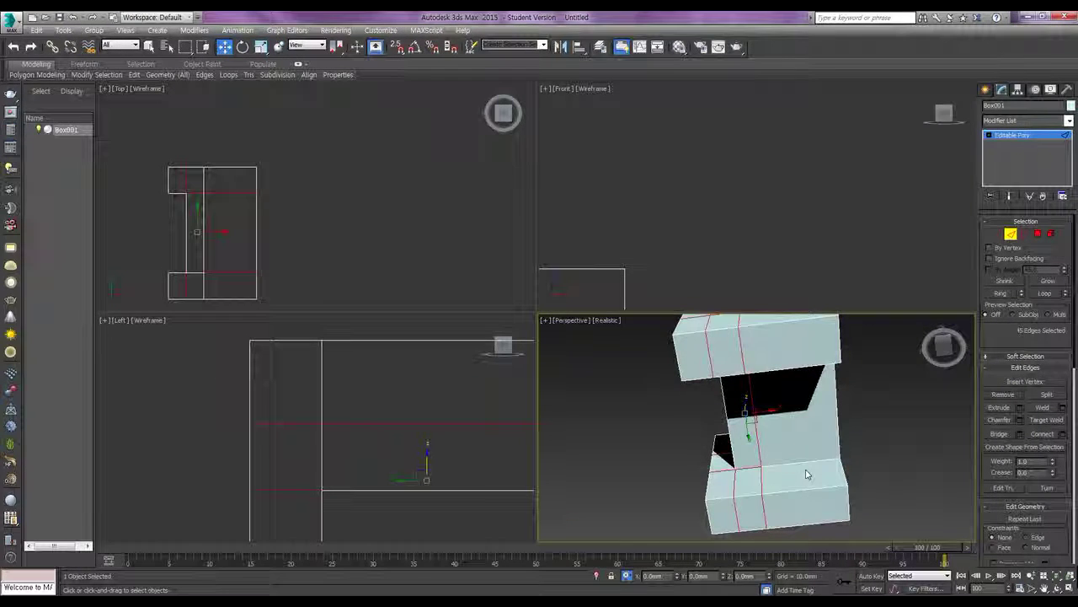
# Remove all the selected dividing edges from the bench and switch to vertex editing.
pyautogui.keyDown('alt'); pyautogui.moveTo(760, 478); pyautogui.dragTo(792, 494, button='middle'); pyautogui.keyUp('alt')
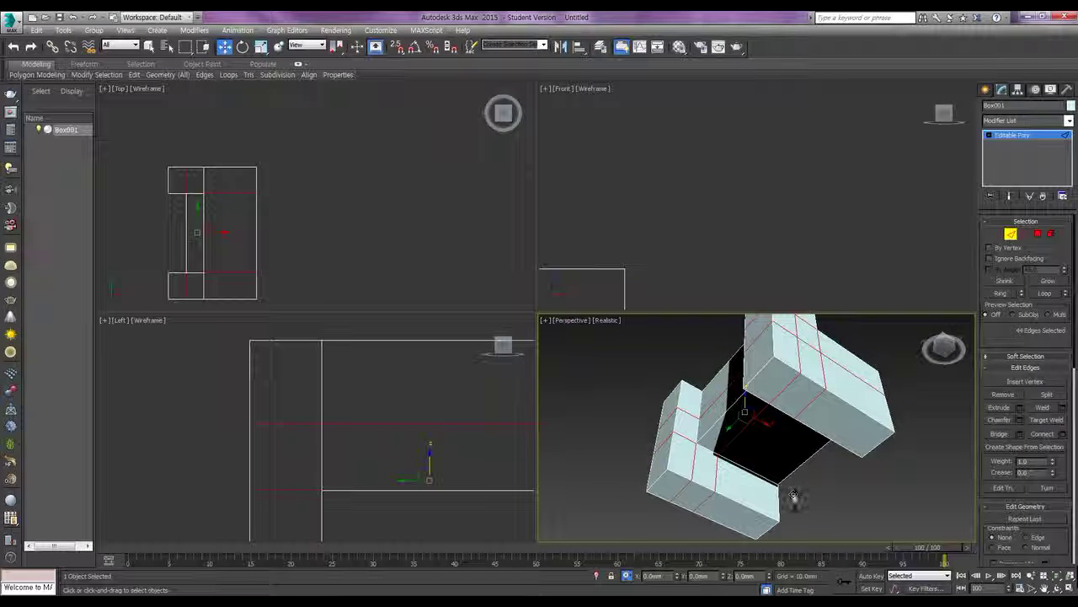
pyautogui.click(1003, 394)
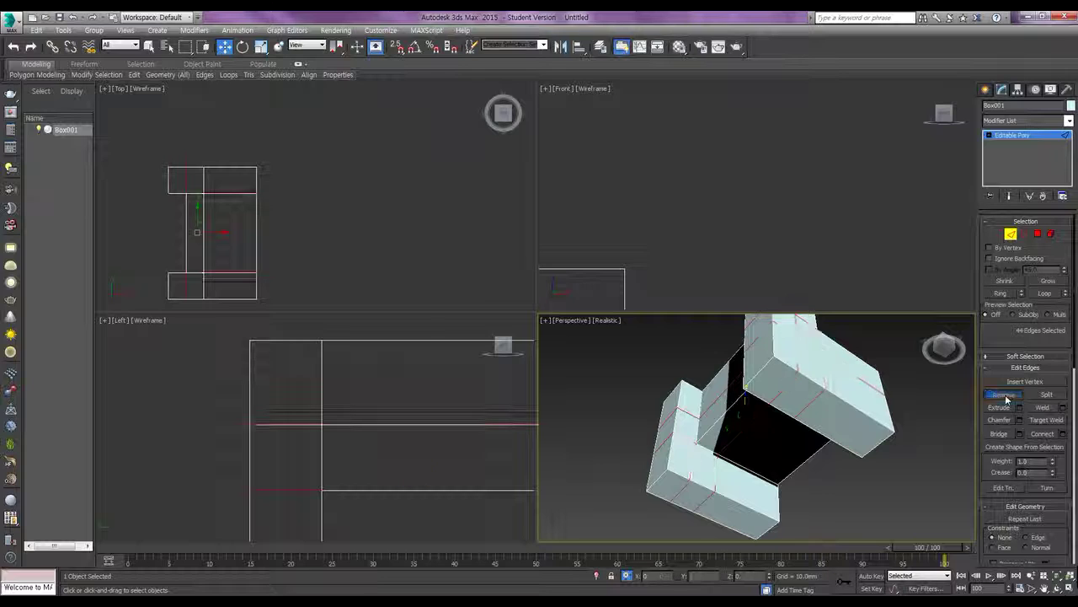
pyautogui.keyDown('alt'); pyautogui.moveTo(753, 449); pyautogui.dragTo(811, 431, button='middle'); pyautogui.keyUp('alt')
pyautogui.click(998, 233)
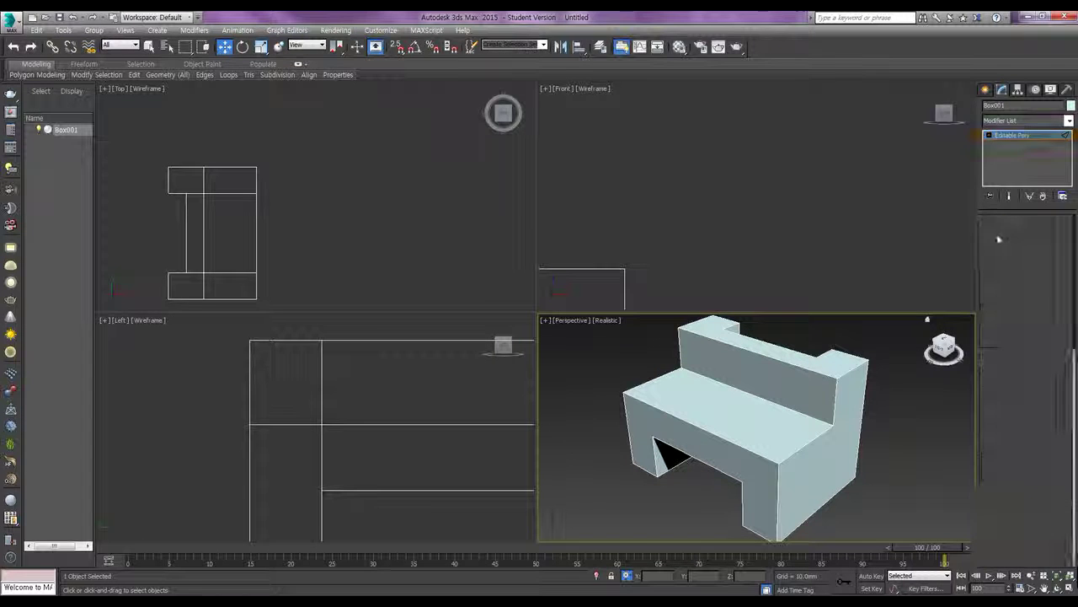
# Show the perspective view in wireframe and select the stray mid-edge vertices on one back post and the nearby seat edge.
pyautogui.click(606, 320)
pyautogui.click(639, 412)
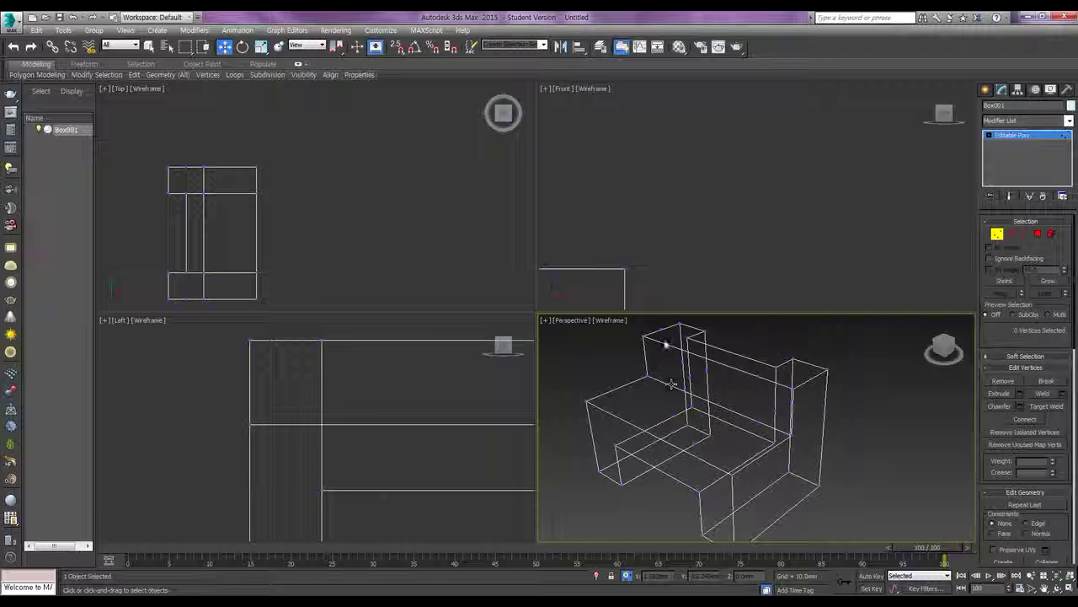
pyautogui.moveTo(671, 358); pyautogui.dragTo(680, 369)
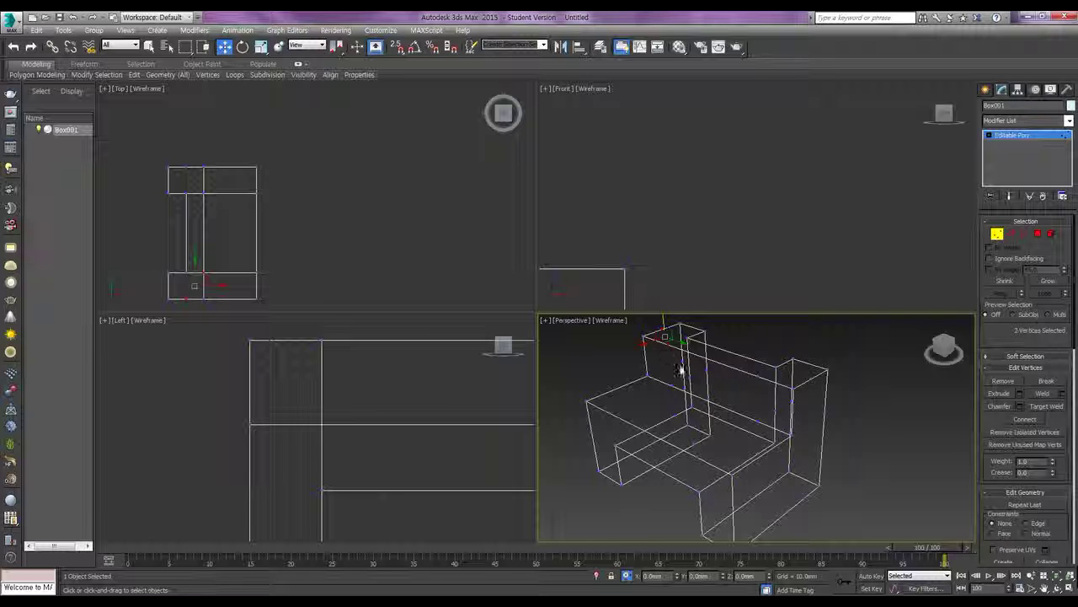
pyautogui.keyDown('ctrl'); pyautogui.moveTo(681, 366); pyautogui.dragTo(706, 384); pyautogui.keyUp('ctrl')
pyautogui.keyDown('ctrl'); pyautogui.click(708, 373); pyautogui.keyUp('ctrl')
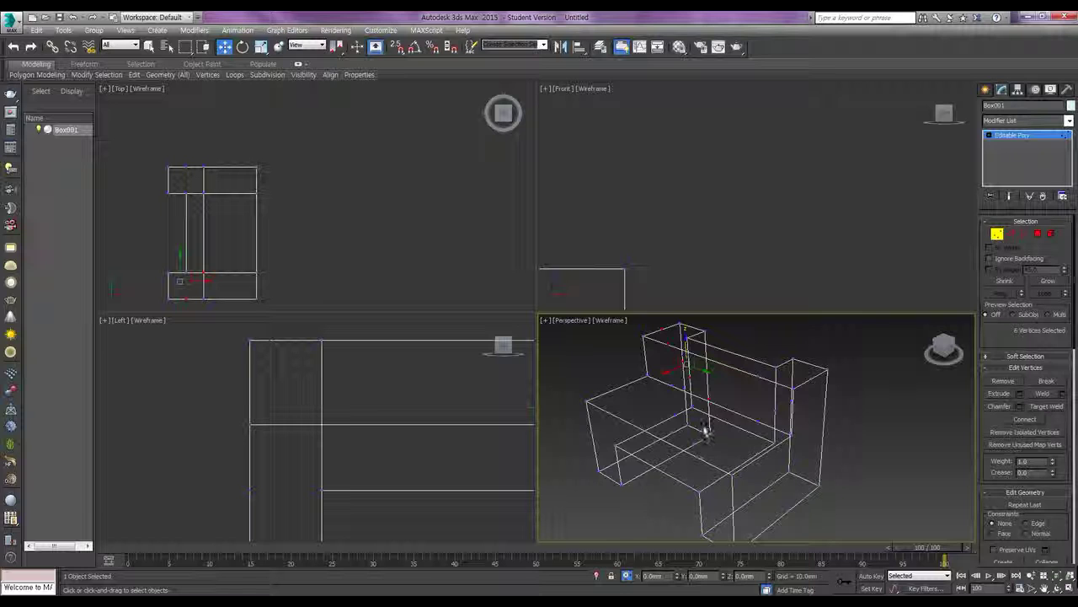
pyautogui.keyDown('ctrl'); pyautogui.moveTo(679, 439); pyautogui.dragTo(664, 408); pyautogui.keyUp('ctrl')
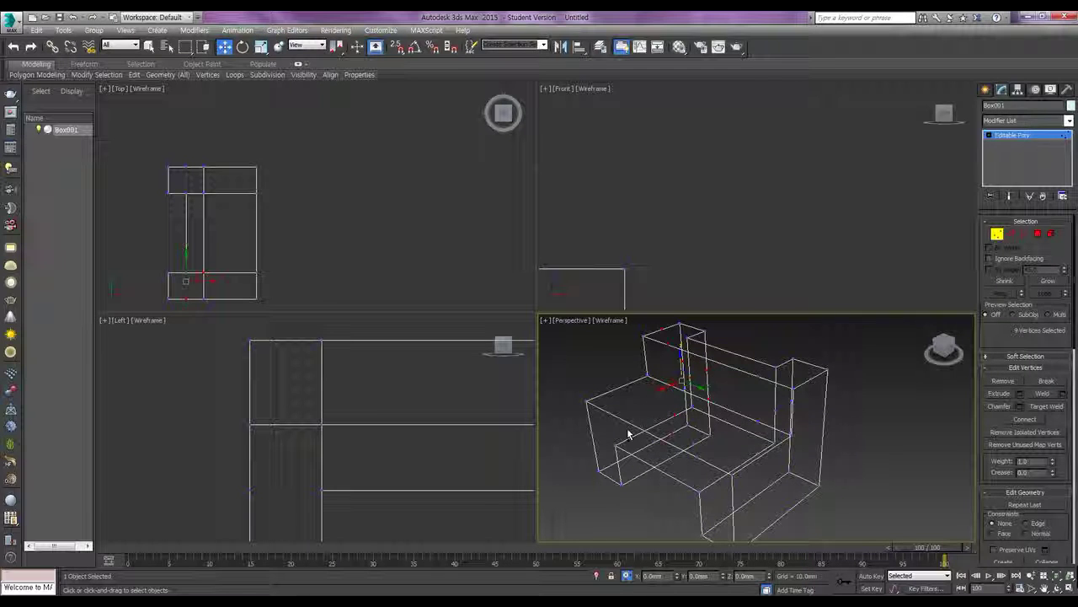
# Add the stray mid-edge vertices along the seat, its underside and the backrest to the vertex selection.
pyautogui.keyDown('ctrl'); pyautogui.click(591, 437); pyautogui.keyUp('ctrl')
pyautogui.keyDown('ctrl'); pyautogui.moveTo(662, 436); pyautogui.dragTo(678, 450); pyautogui.keyUp('ctrl')
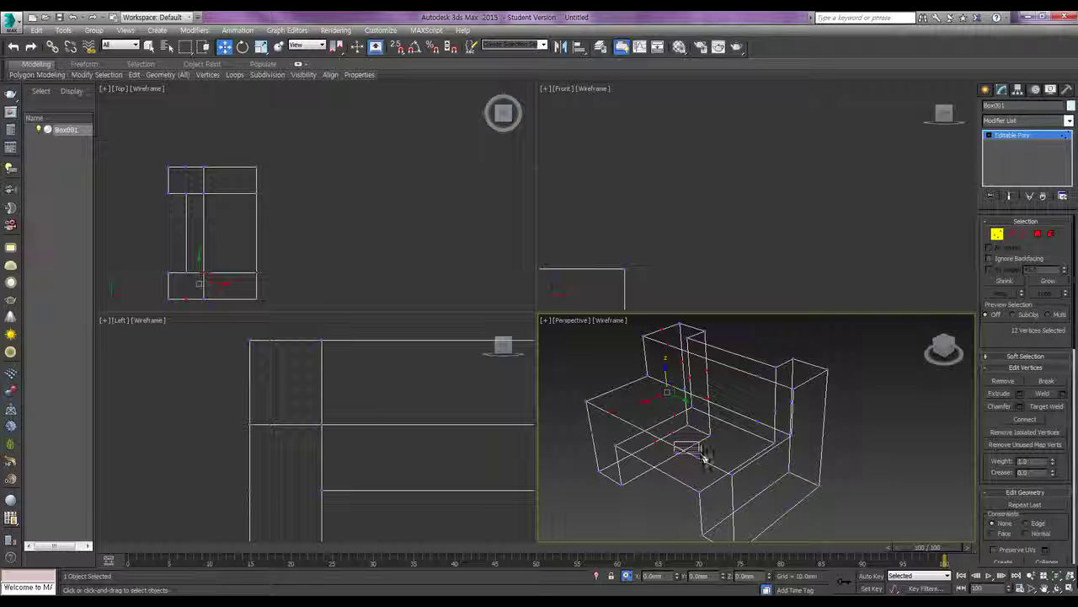
pyautogui.keyDown('ctrl'); pyautogui.moveTo(706, 462); pyautogui.dragTo(705, 460); pyautogui.keyUp('ctrl')
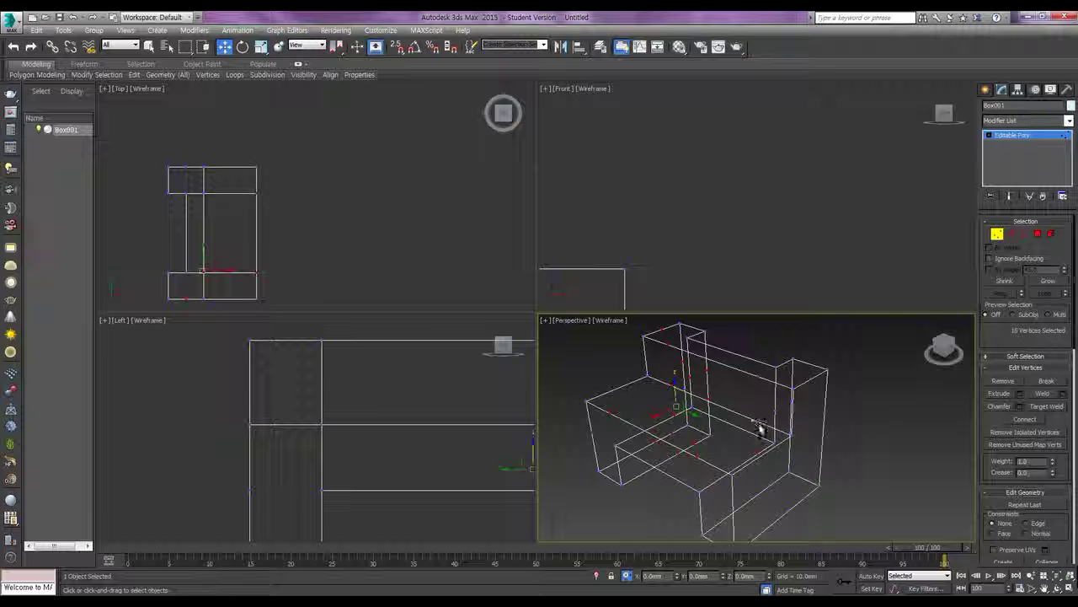
pyautogui.keyDown('ctrl'); pyautogui.moveTo(757, 371); pyautogui.dragTo(756, 372); pyautogui.keyUp('ctrl')
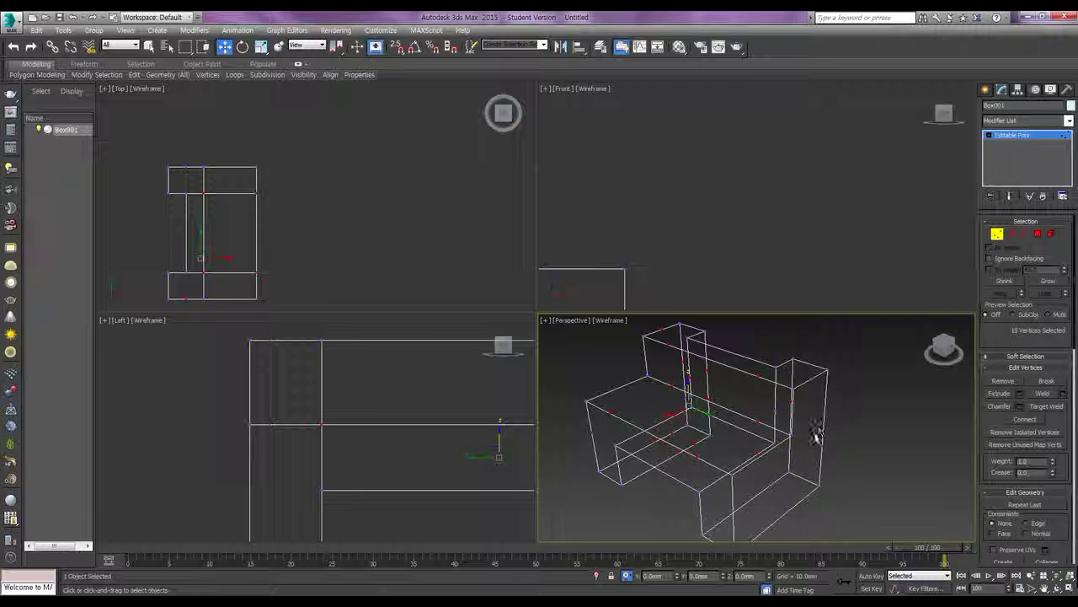
# Add the stray vertices around the other end's leg to the selection and remove all selected vertices.
pyautogui.keyDown('ctrl'); pyautogui.moveTo(843, 466); pyautogui.dragTo(811, 406); pyautogui.keyUp('ctrl')
pyautogui.moveTo(808, 500); pyautogui.dragTo(799, 449, button='middle')
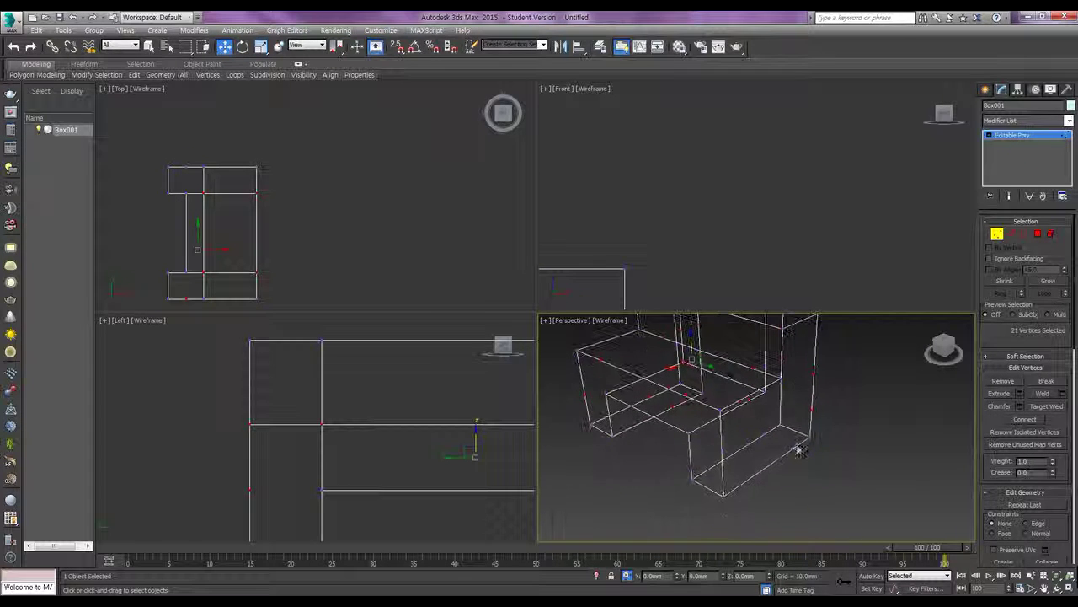
pyautogui.keyDown('ctrl'); pyautogui.moveTo(745, 438); pyautogui.dragTo(747, 438); pyautogui.keyUp('ctrl')
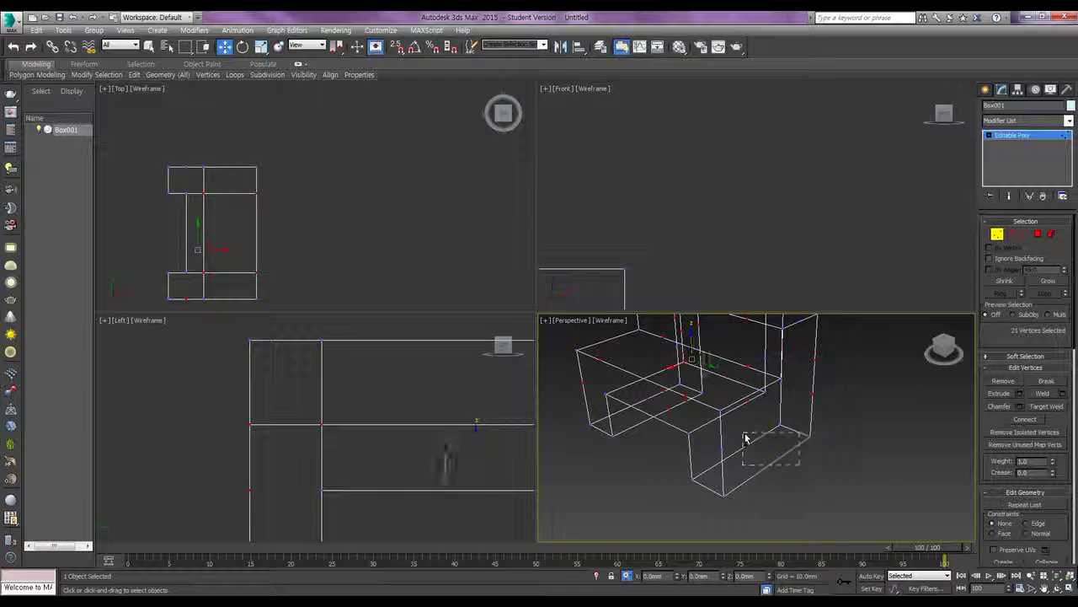
pyautogui.click(1002, 380)
# Remove the leftover vertices at the backrest's rear corner at seat height and on one post's outer rear edge.
pyautogui.keyDown('alt'); pyautogui.moveTo(790, 412); pyautogui.dragTo(743, 401, button='middle'); pyautogui.keyUp('alt')
pyautogui.click(733, 392)
pyautogui.click(1001, 383)
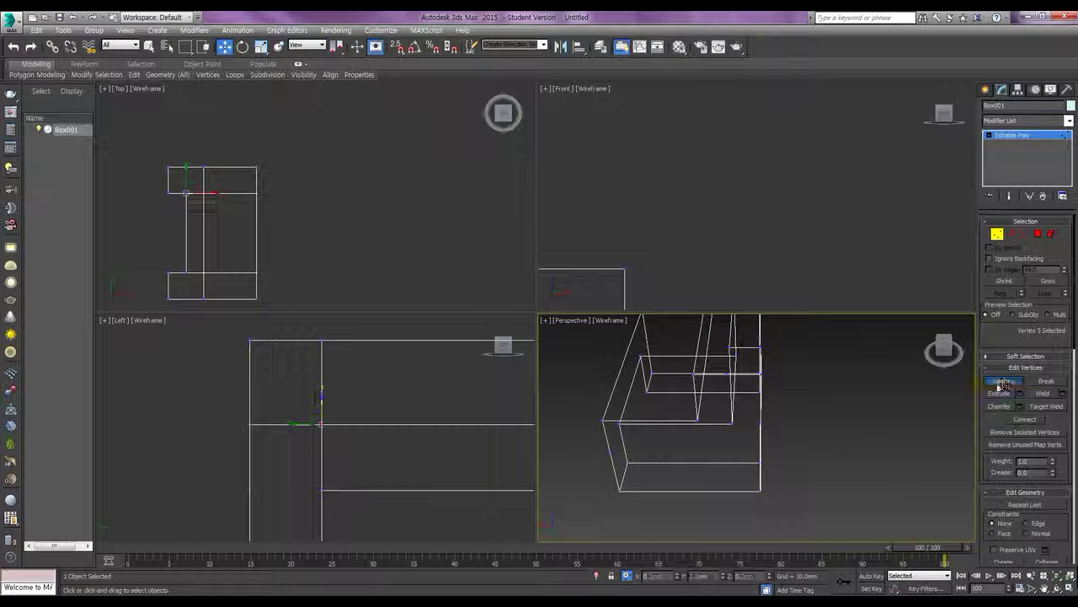
pyautogui.keyDown('alt'); pyautogui.moveTo(765, 399); pyautogui.dragTo(617, 417, button='middle'); pyautogui.keyUp('alt')
pyautogui.keyDown('alt'); pyautogui.moveTo(698, 451); pyautogui.dragTo(800, 453, button='middle'); pyautogui.keyUp('alt')
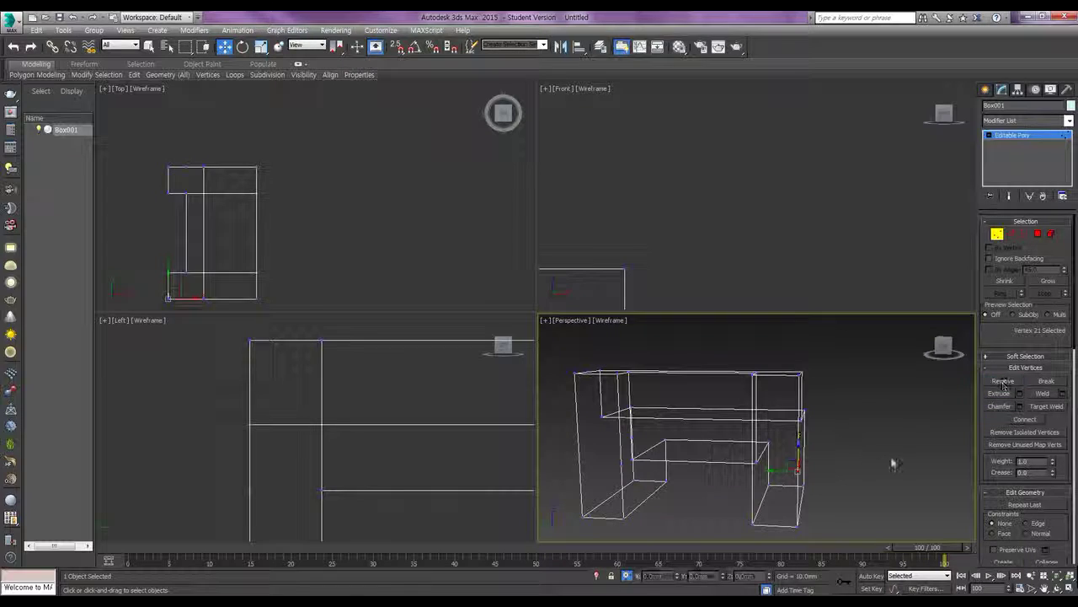
# Remove the leftover vertices on the opposite leg's inner rear edge and outer front edge, level with the seat's underside.
pyautogui.keyDown('alt'); pyautogui.moveTo(854, 481); pyautogui.dragTo(694, 465, button='middle'); pyautogui.keyUp('alt')
pyautogui.click(620, 434)
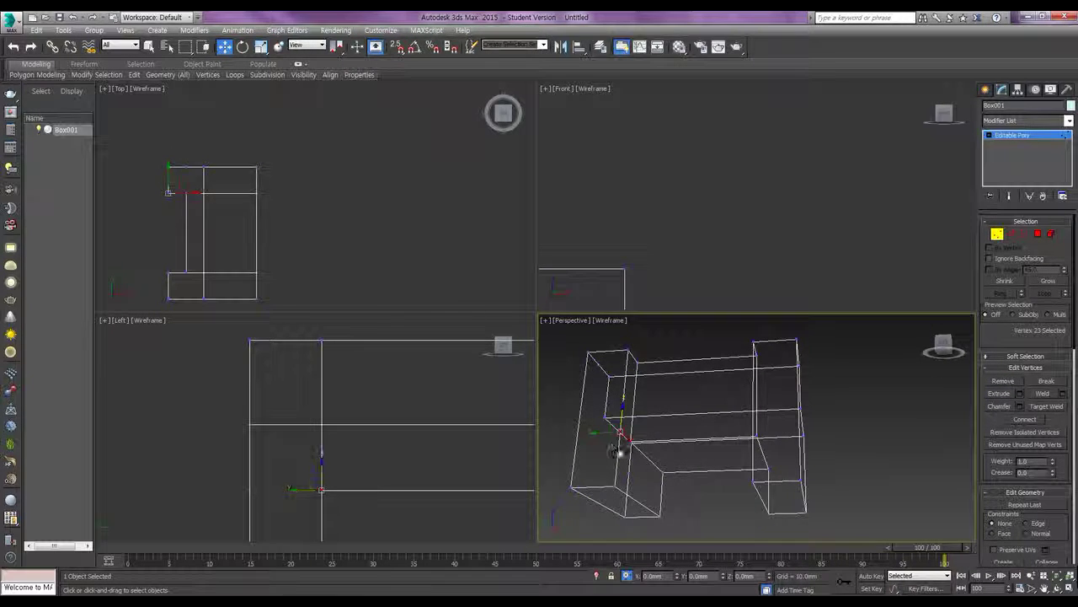
pyautogui.click(1002, 381)
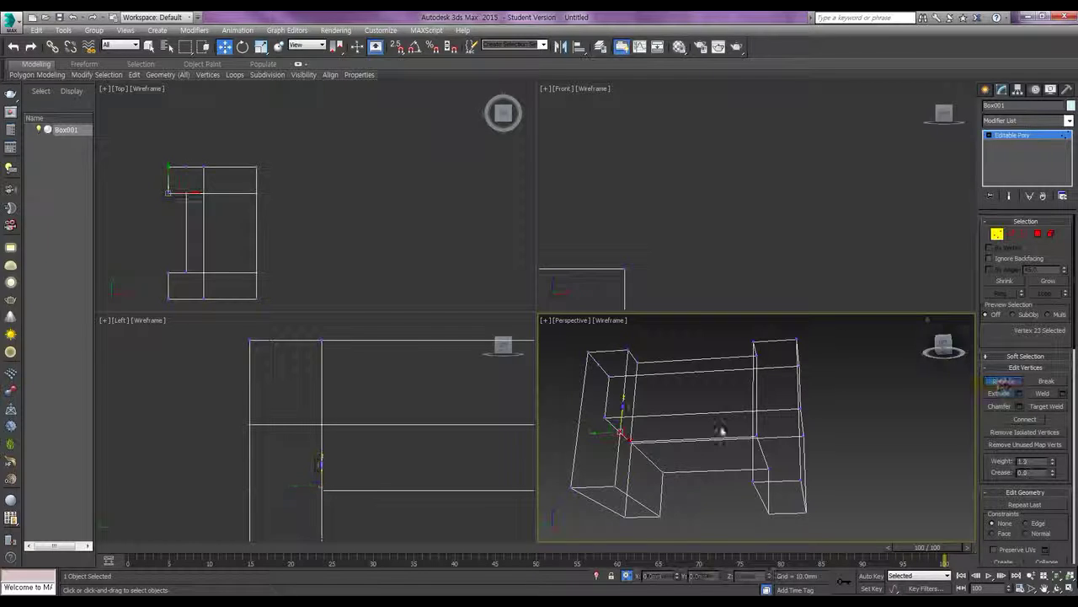
pyautogui.keyDown('alt'); pyautogui.moveTo(691, 441); pyautogui.dragTo(879, 433, button='middle'); pyautogui.keyUp('alt')
pyautogui.click(794, 390)
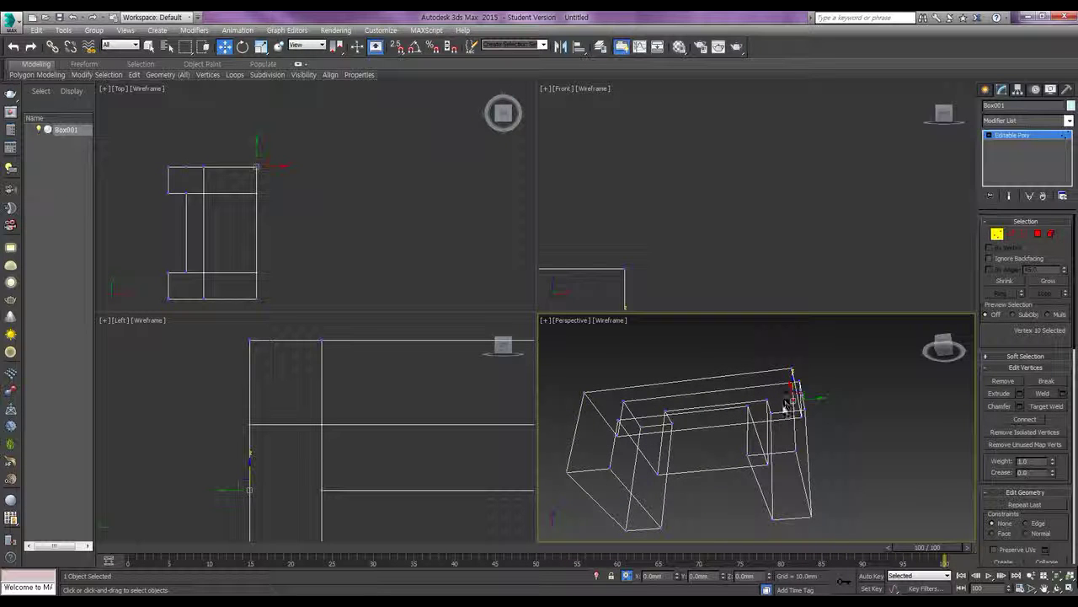
pyautogui.keyDown('alt'); pyautogui.moveTo(837, 429); pyautogui.dragTo(952, 418, button='middle'); pyautogui.keyUp('alt')
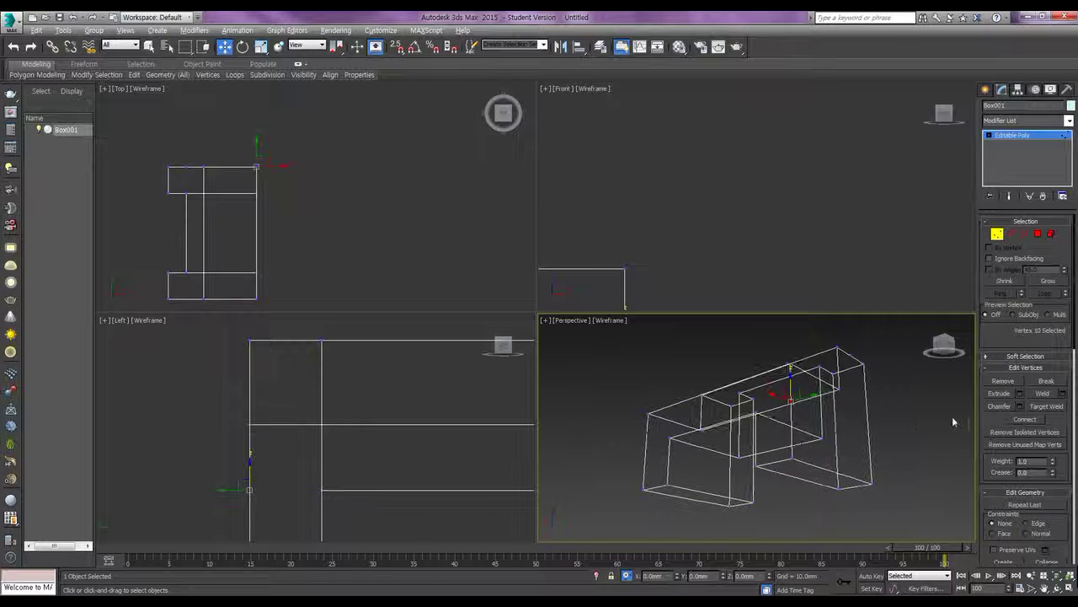
pyautogui.click(1013, 384)
# Set the perspective view back to Realistic shading and leave vertex editing to inspect the cleaned-up bench.
pyautogui.keyDown('alt'); pyautogui.moveTo(760, 438); pyautogui.dragTo(792, 464, button='middle'); pyautogui.keyUp('alt')
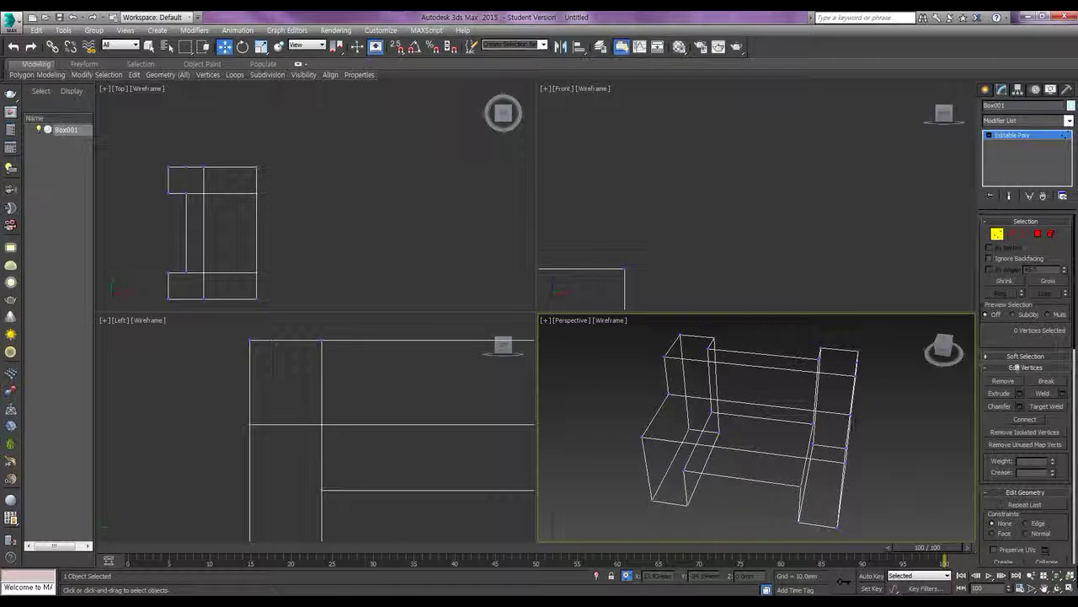
pyautogui.click(610, 321)
pyautogui.click(641, 332)
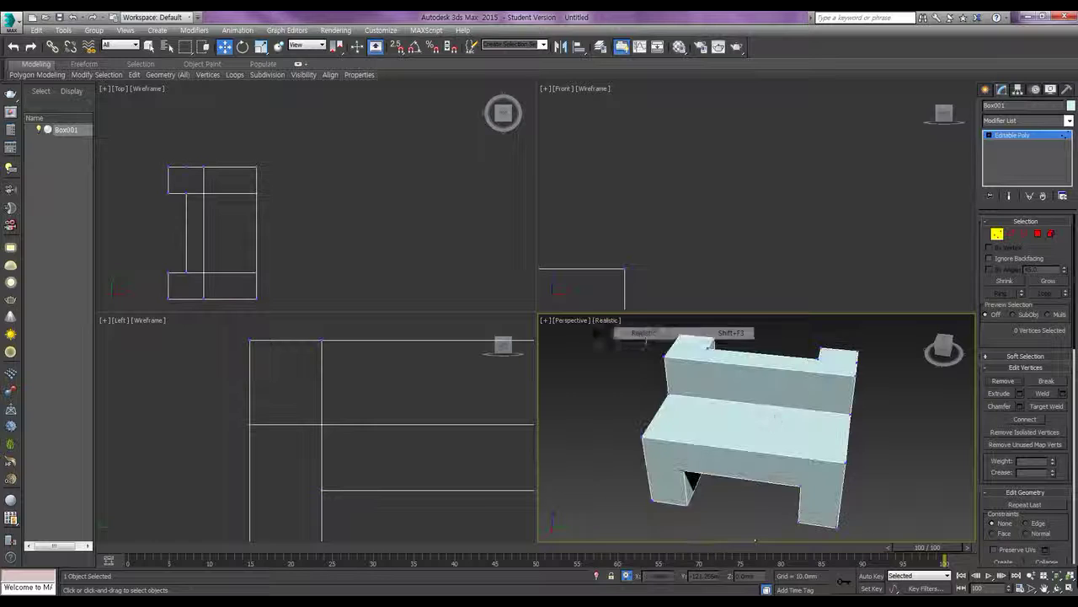
pyautogui.moveTo(759, 469)
pyautogui.keyDown('alt'); pyautogui.mouseDown(button='middle')
pyautogui.moveTo(766, 378)
pyautogui.moveTo(744, 457)
pyautogui.moveTo(756, 392)
pyautogui.moveTo(770, 414)
pyautogui.moveTo(723, 403)
pyautogui.moveTo(845, 440)
pyautogui.moveTo(784, 450)
pyautogui.moveTo(721, 437)
pyautogui.moveTo(835, 438)
pyautogui.mouseUp(button='middle'); pyautogui.keyUp('alt')
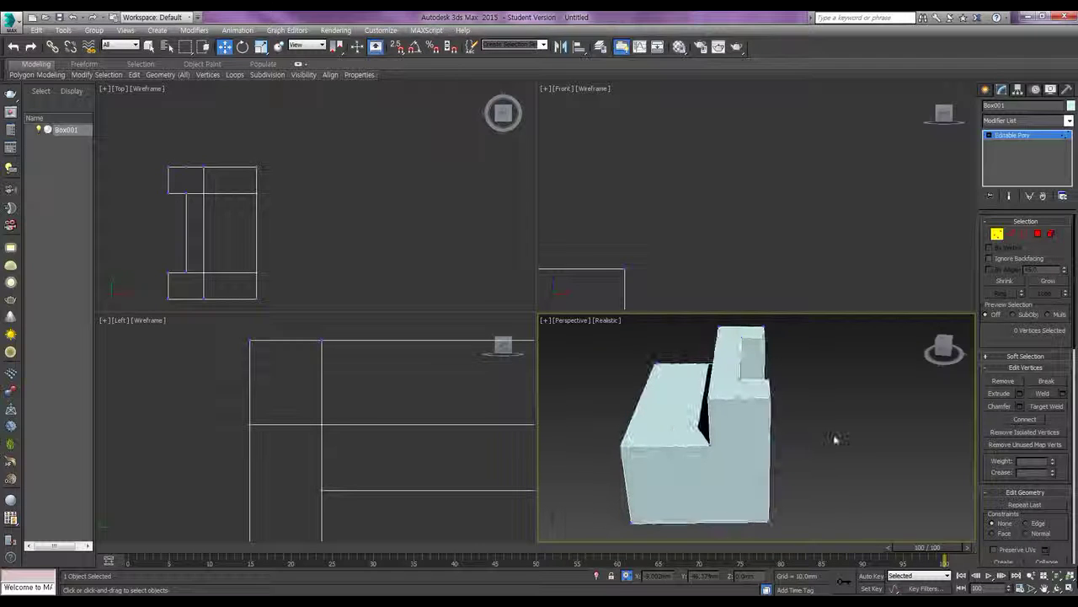
pyautogui.click(999, 235)
pyautogui.keyDown('alt'); pyautogui.moveTo(871, 373); pyautogui.dragTo(846, 447, button='middle'); pyautogui.keyUp('alt')
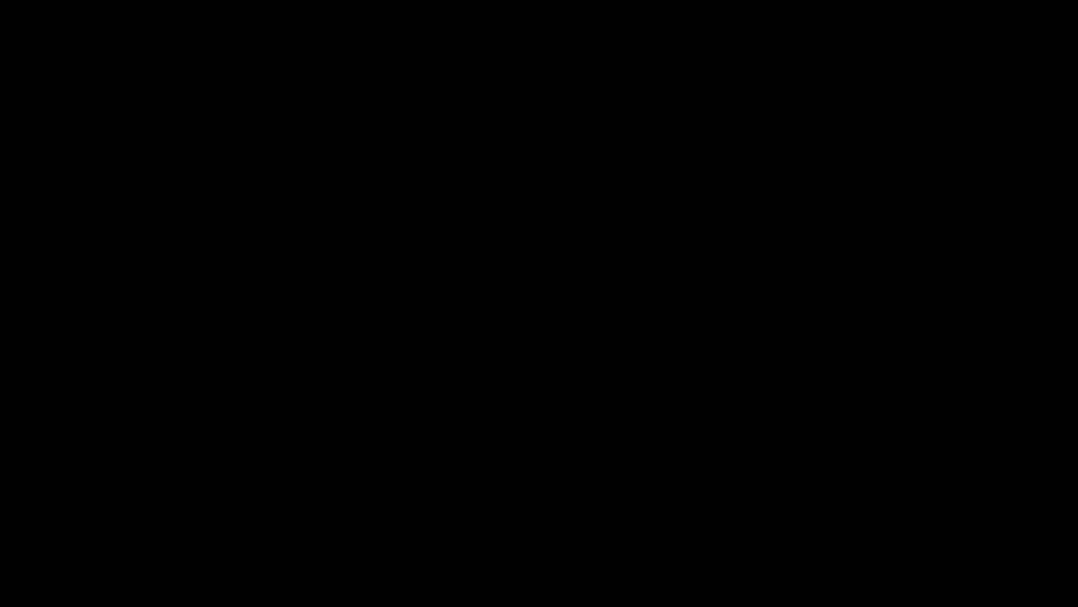